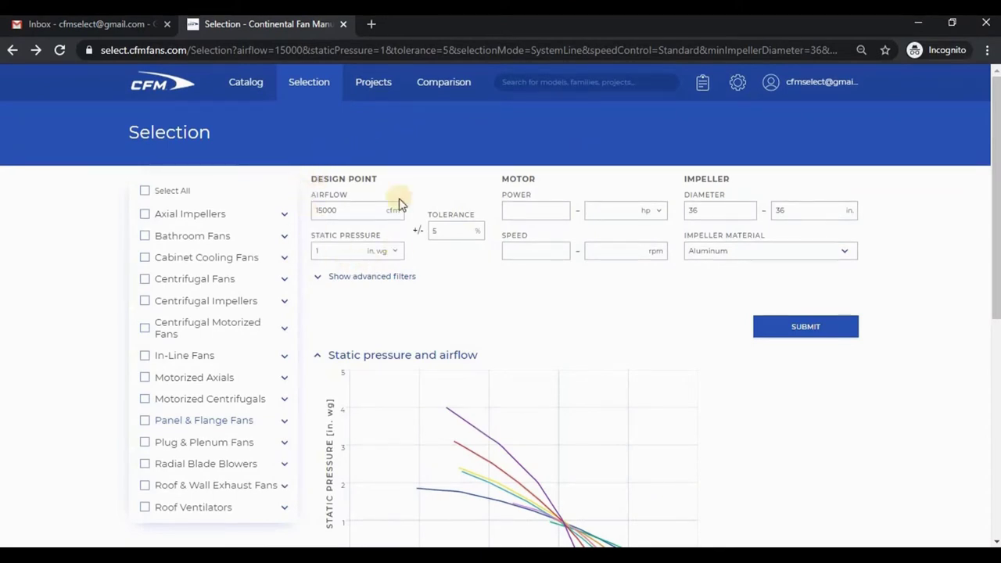
Step: Look through the fan selection results and open the product page of model APK360-A255A06
scroll(408, 224, down, 3)
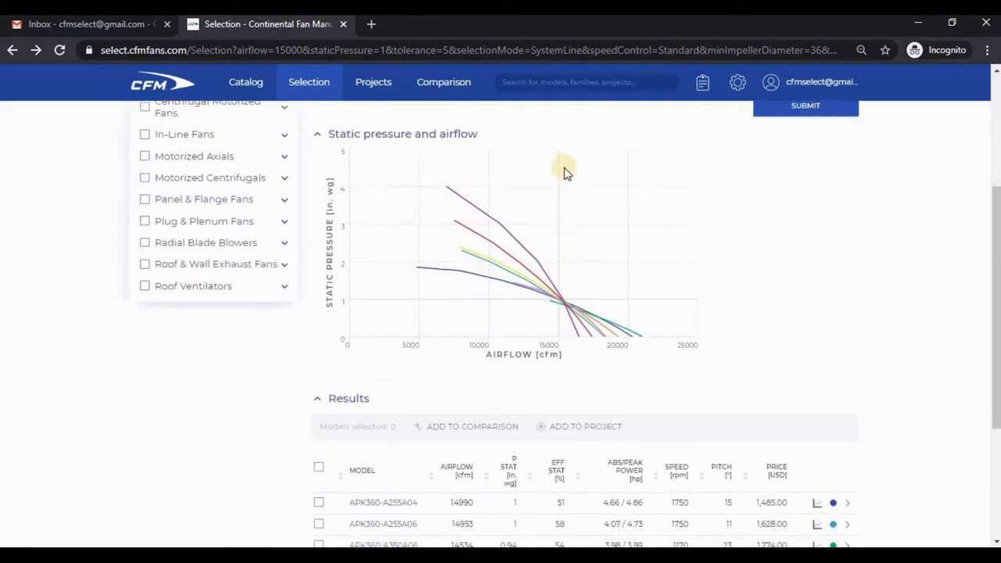
scroll(461, 237, down, 2)
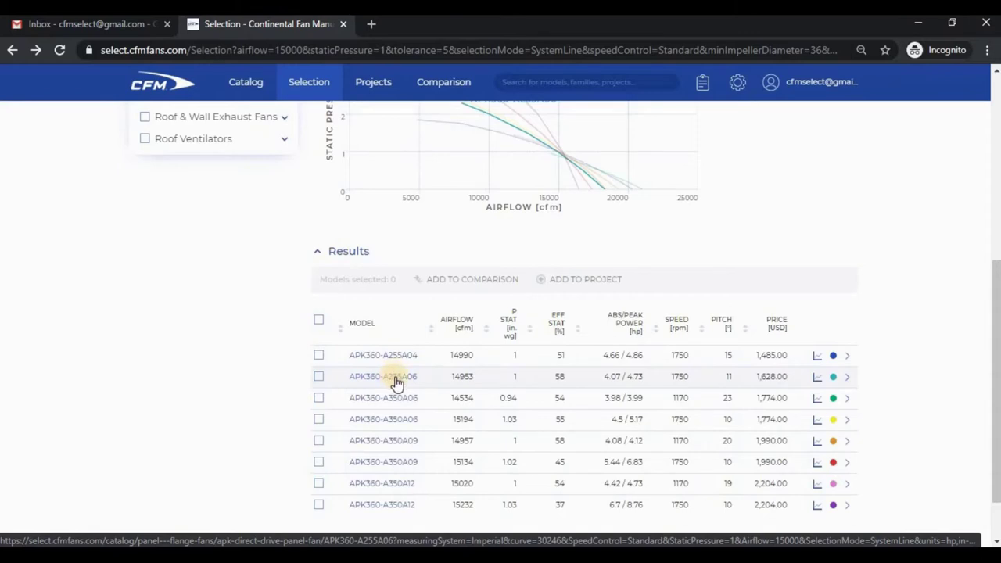
click(396, 379)
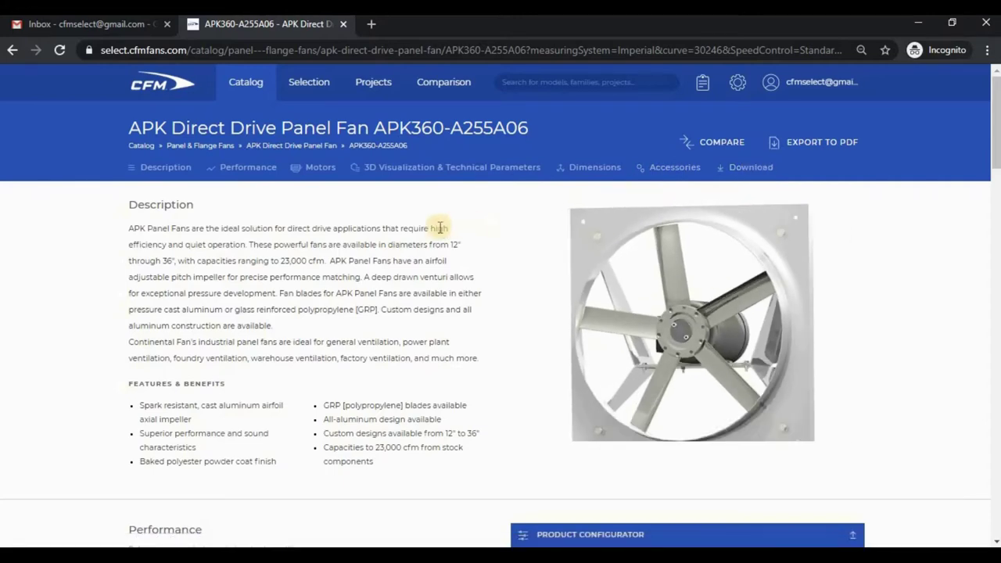
Step: Review the fan's description and matching motors, finishing at its Performance section
scroll(440, 227, down, 1)
scroll(441, 227, down, 1)
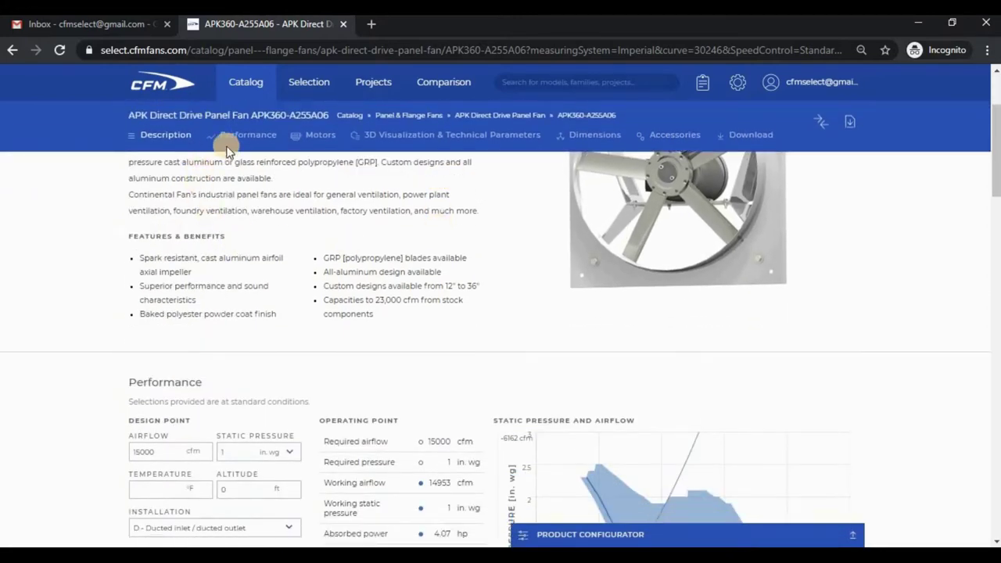
click(312, 137)
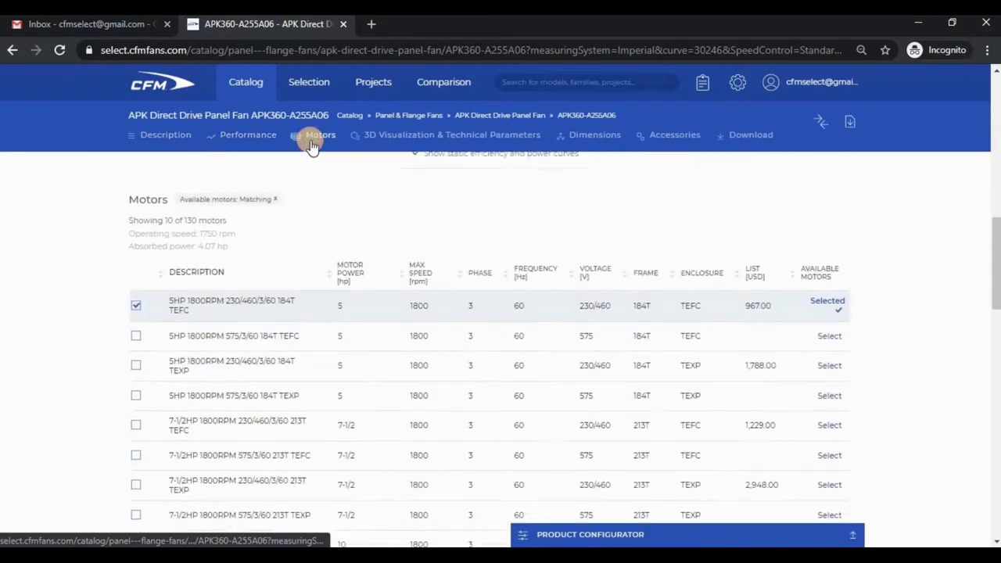
click(165, 133)
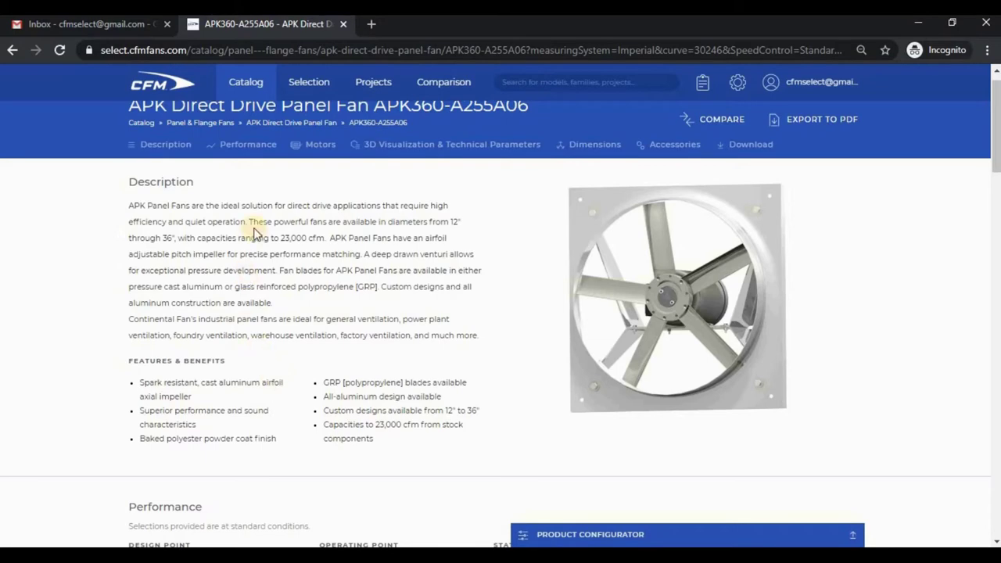
click(258, 151)
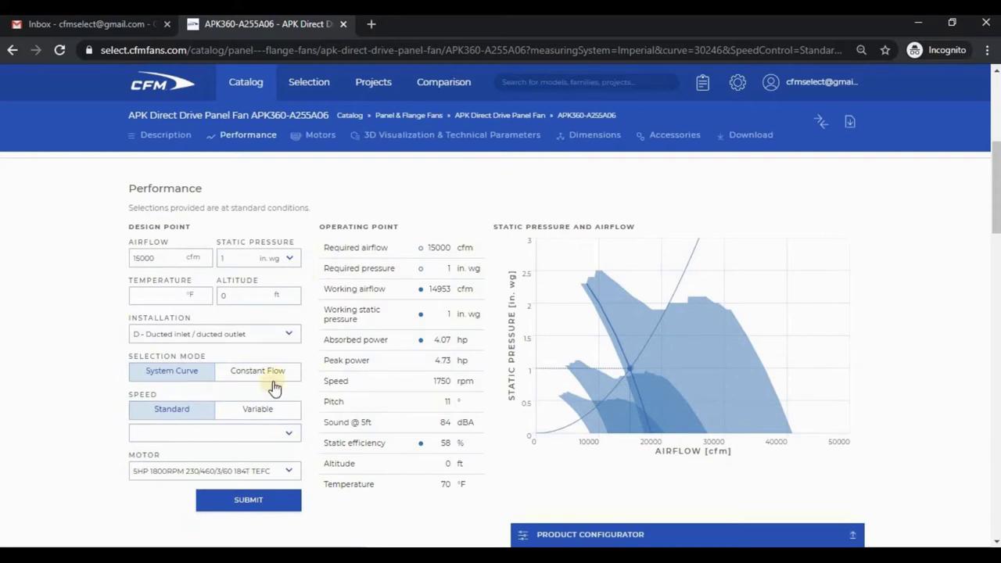
Step: Review the motor options offered in the Performance section, keeping the current motor
click(265, 479)
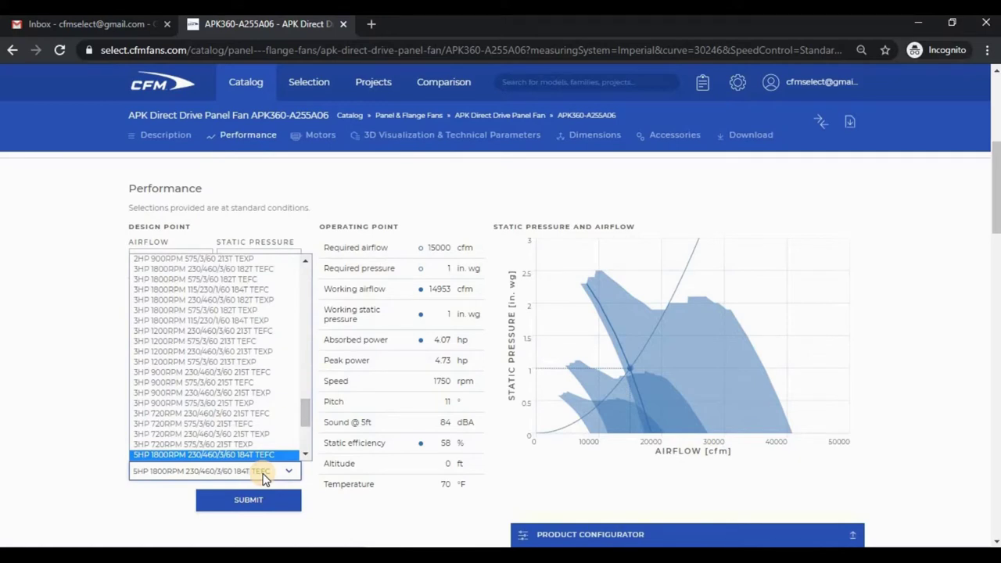
scroll(239, 387, down, 5)
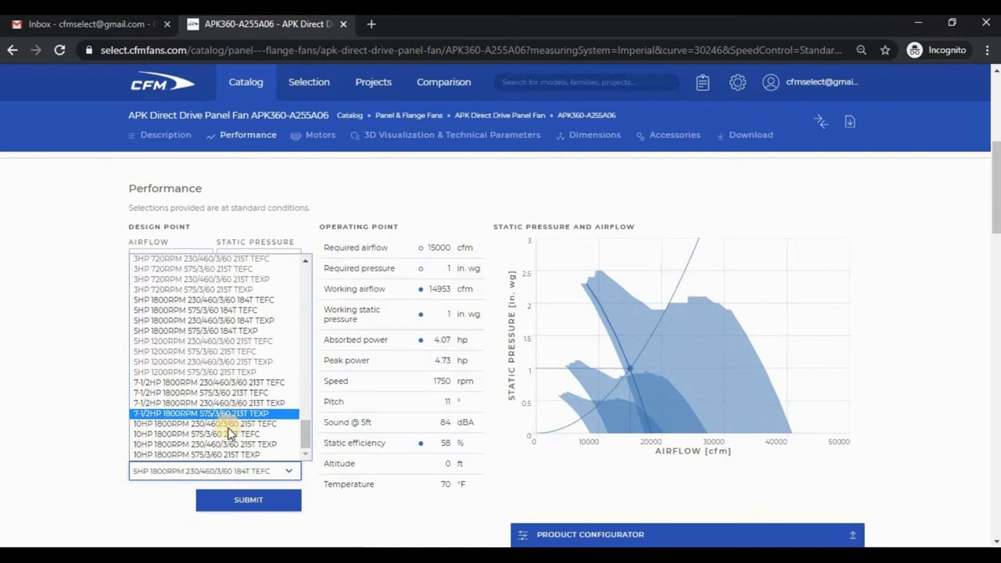
click(67, 487)
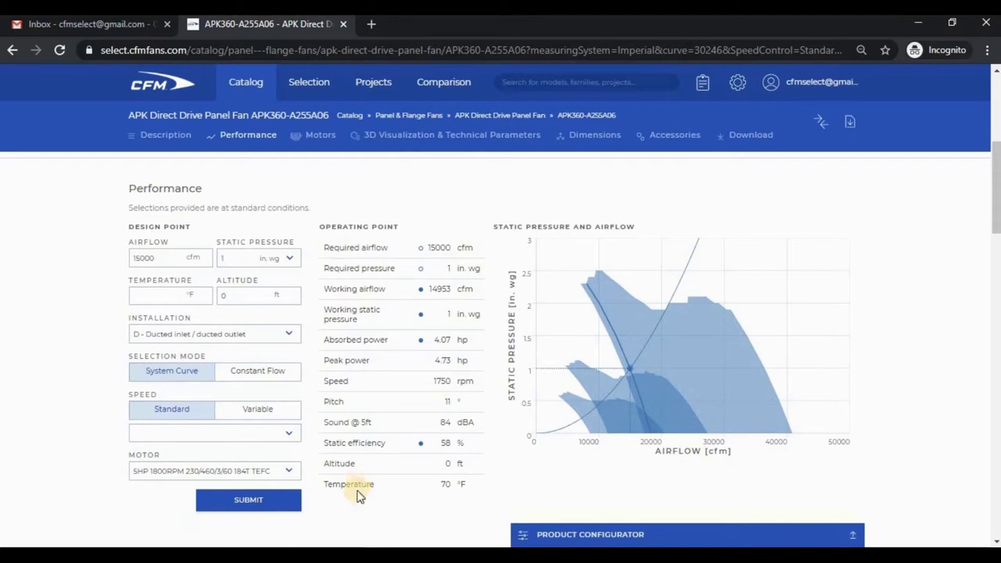
Step: Examine the static pressure and airflow chart close up around the operating point and reset its view
ctrl+scroll(733, 388, up, 2)
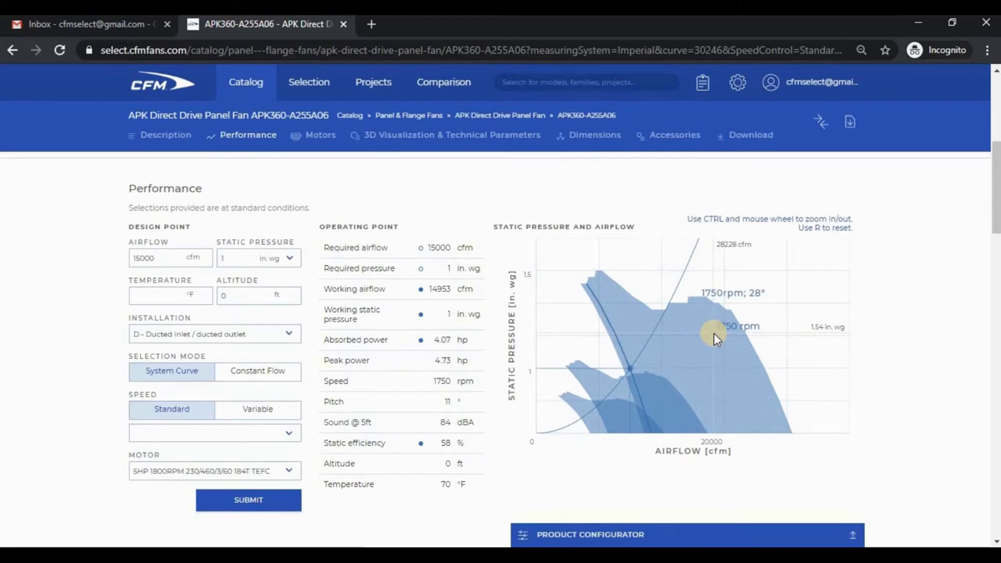
scroll(661, 372, up, 3)
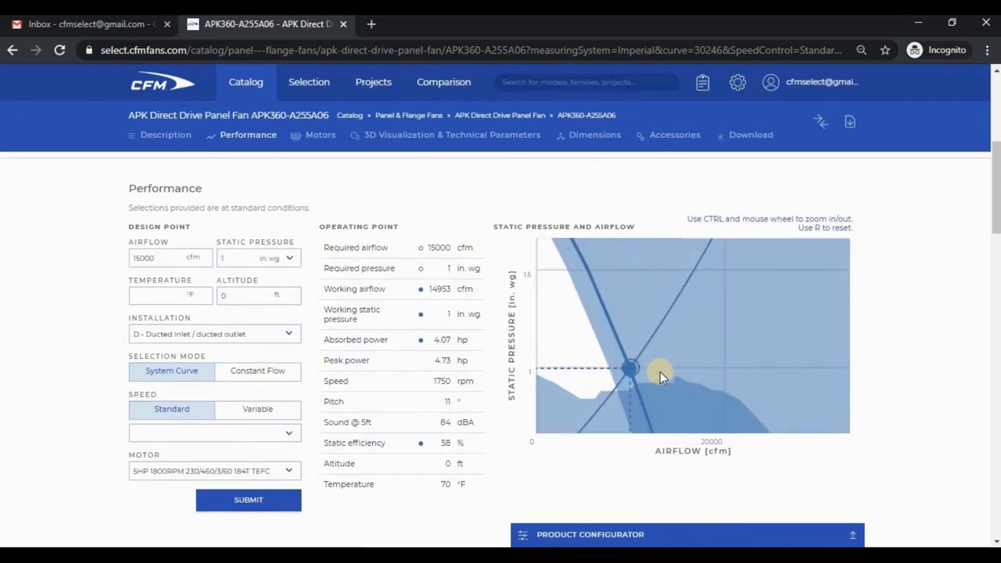
scroll(662, 372, up, 2)
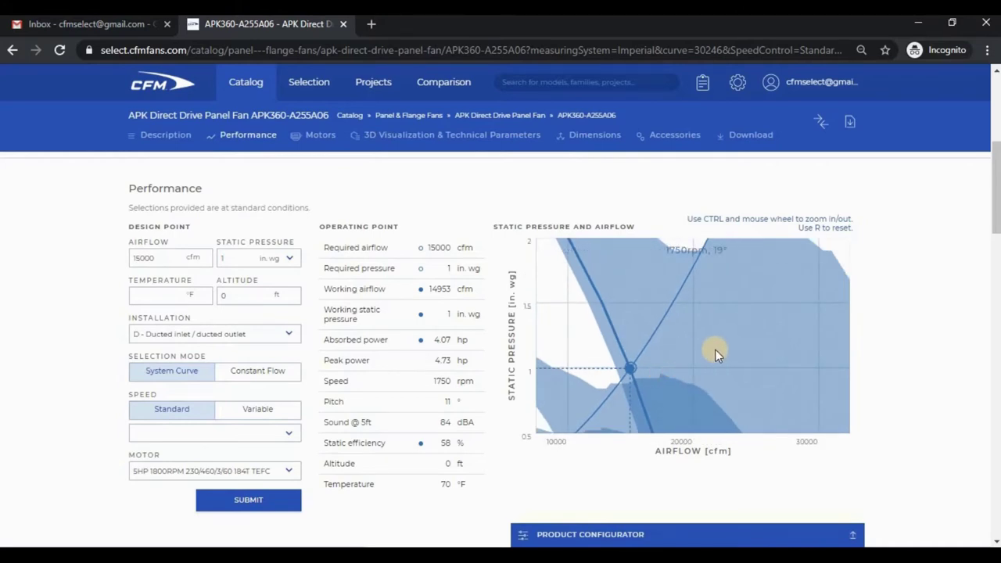
mouse_move(712, 351)
mouse_down()
mouse_move(675, 346)
mouse_move(694, 379)
mouse_move(775, 302)
mouse_move(798, 329)
mouse_move(739, 334)
mouse_up()
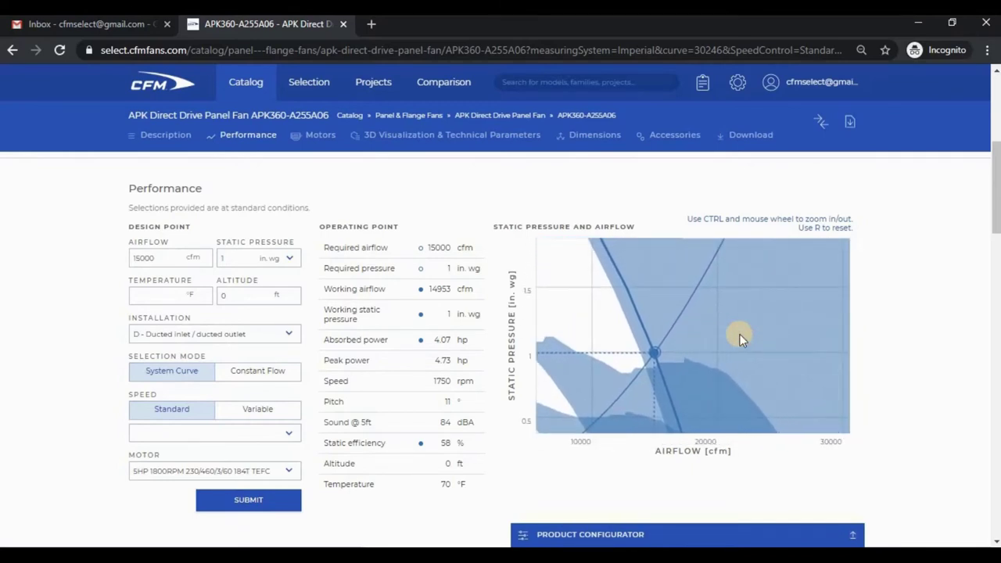
key(r)
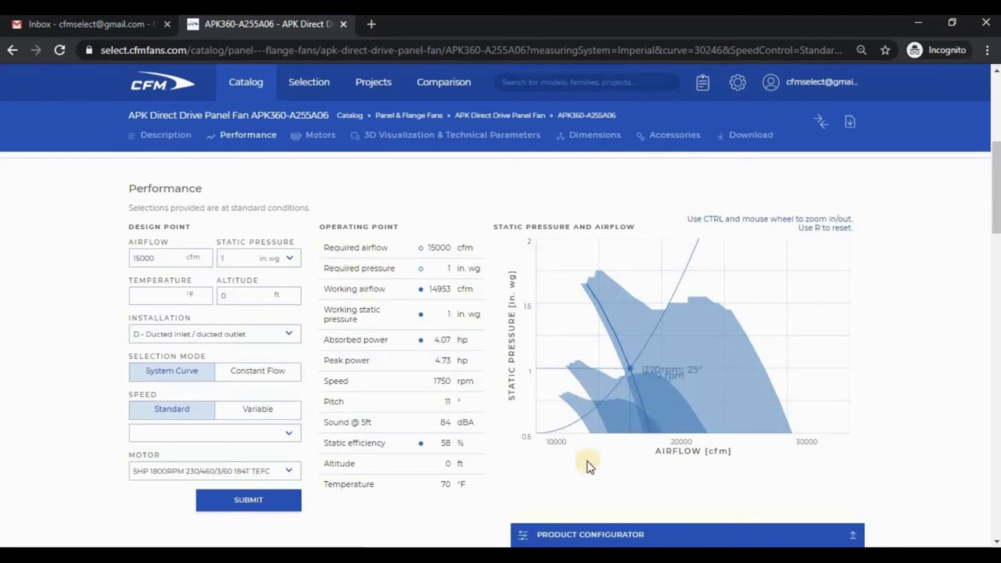
Step: Set the standard fan speed to 1750 rpm and submit the performance selection
click(287, 435)
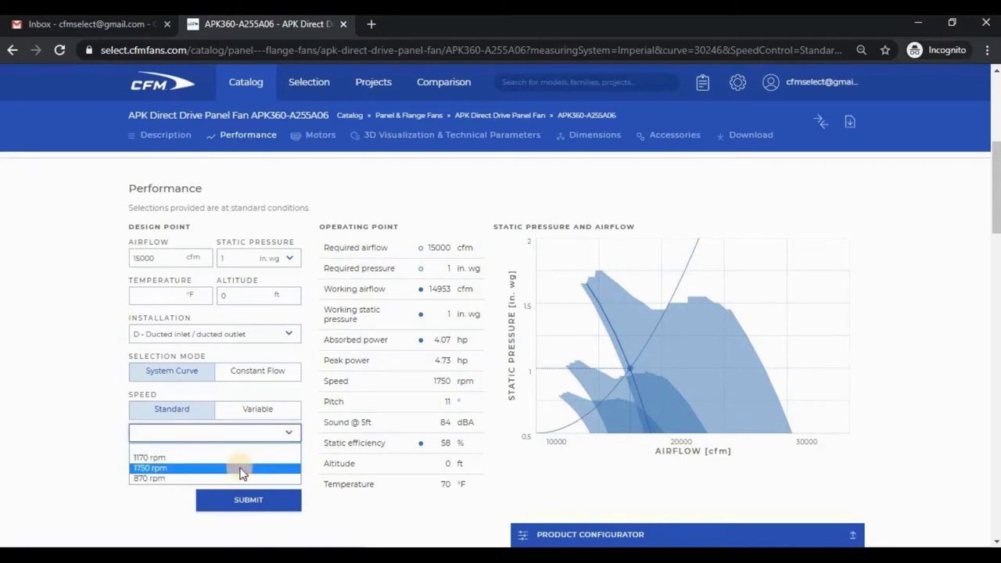
click(240, 468)
click(251, 503)
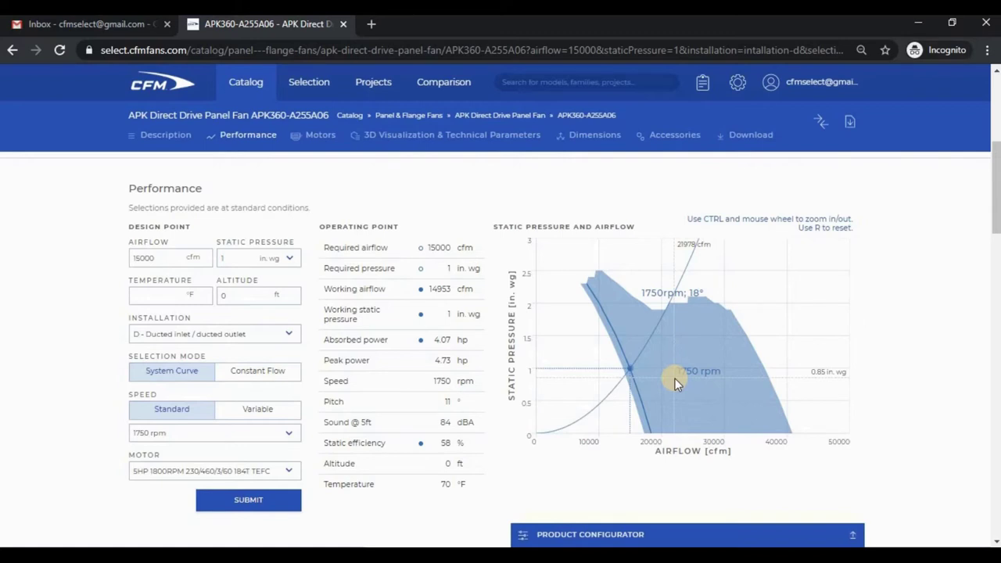
Step: Pick a design point of about 21978 cfm and 0.85 in. wg on the chart, and show the static efficiency and power curves
click(675, 379)
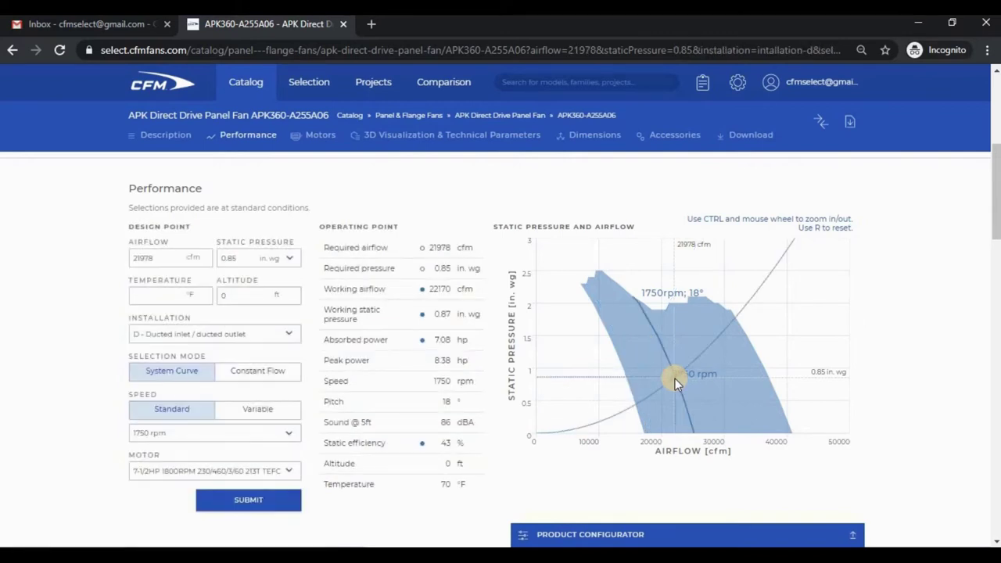
scroll(656, 384, down, 3)
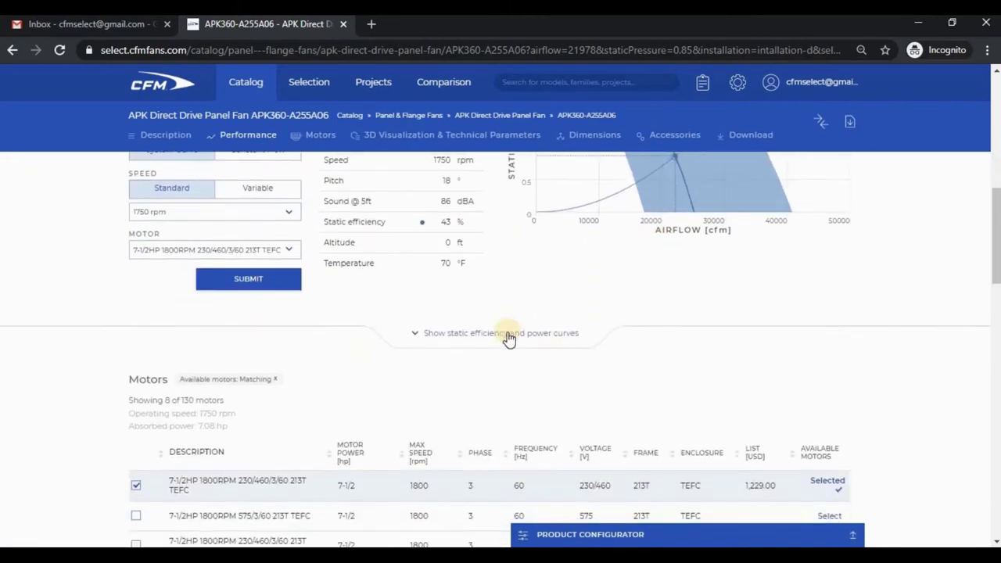
click(509, 335)
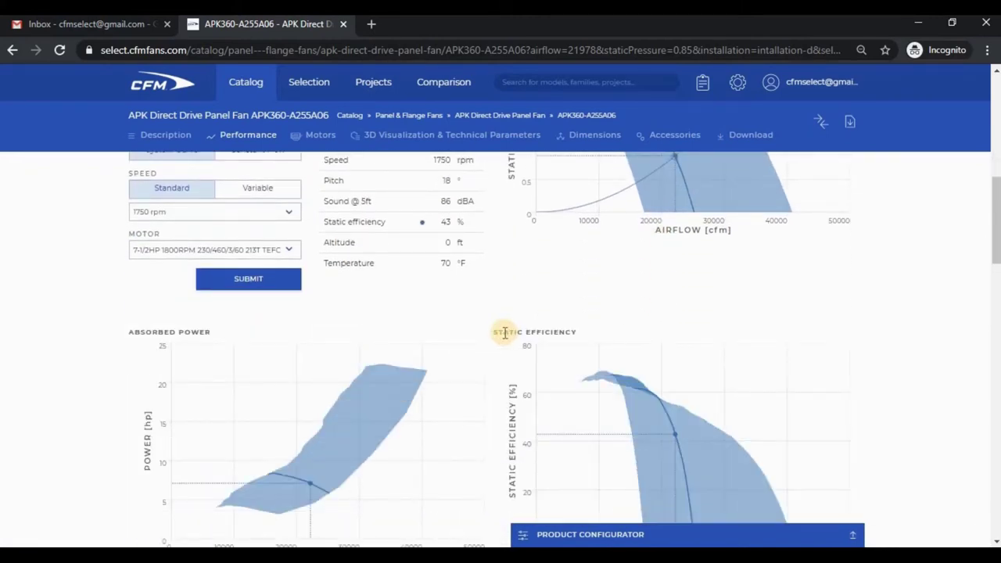
scroll(505, 332, down, 1)
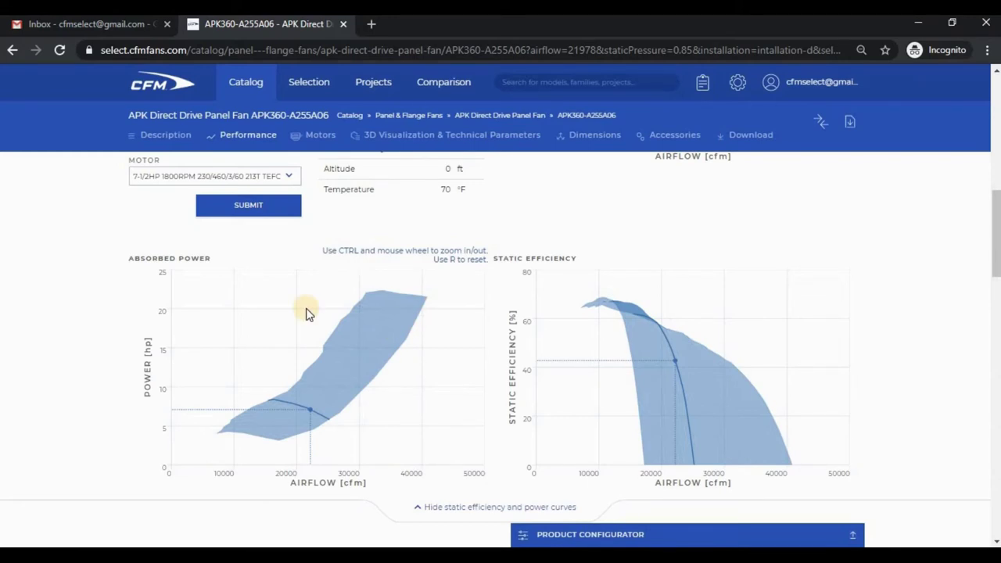
mouse_move(279, 401)
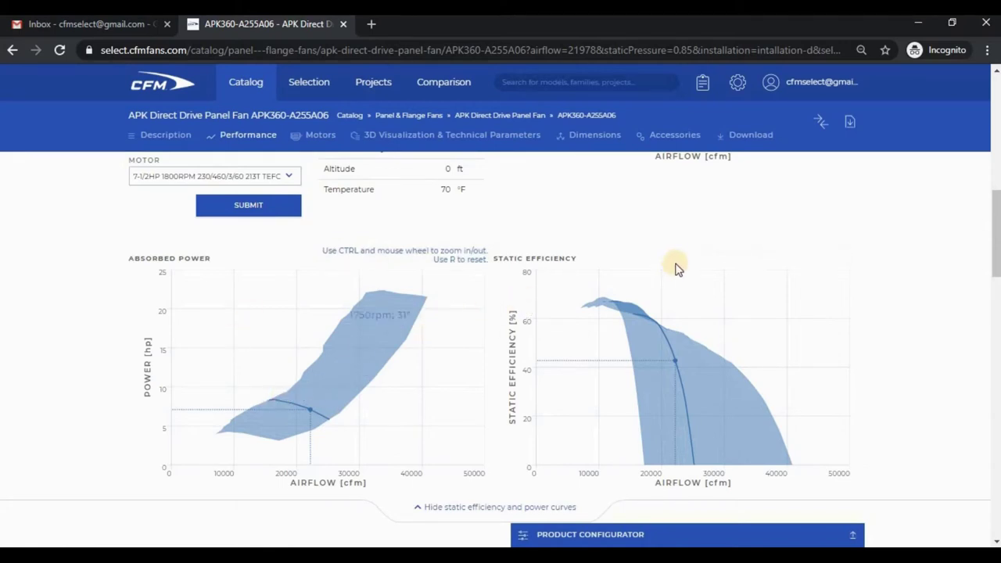
Step: Pick a new design point of about 16168 cfm and 2.04 in. wg on the chart and check the power and efficiency curves
scroll(678, 269, up, 3)
click(638, 227)
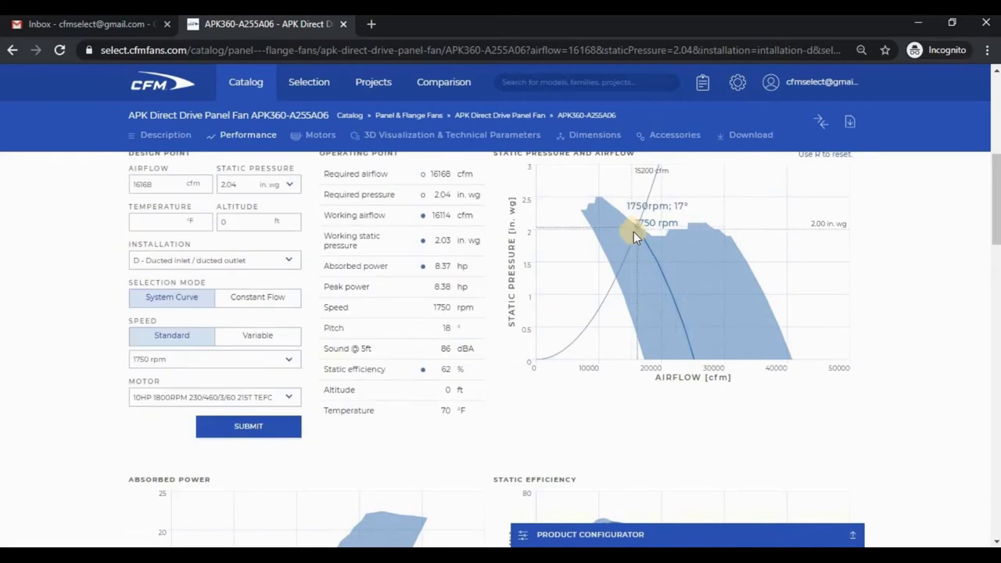
scroll(264, 309, down, 3)
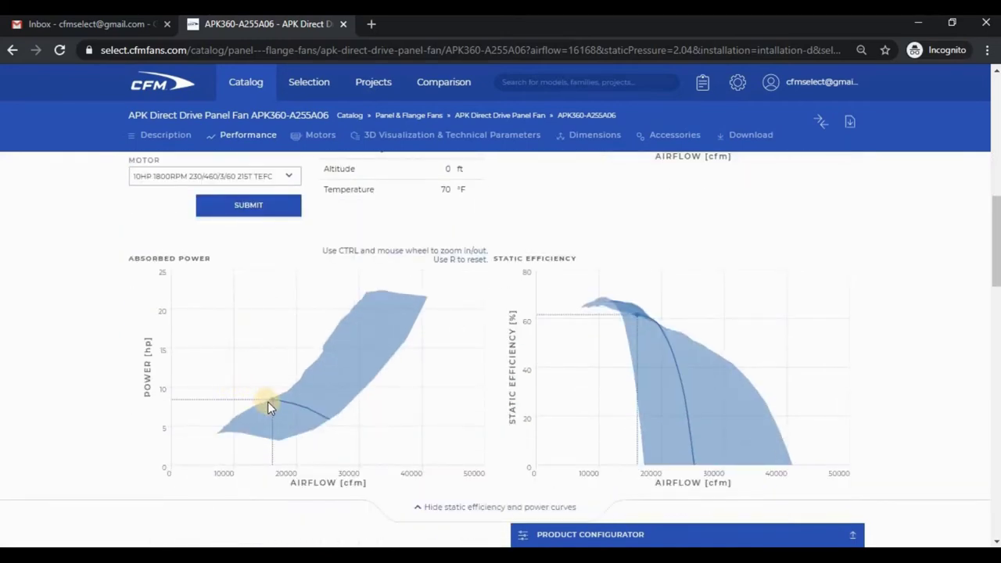
Step: Try the 10HP 575 V TEFC motor, and select the 10HP 1800RPM 230/460/3/60 215T TEXP motor instead
click(320, 136)
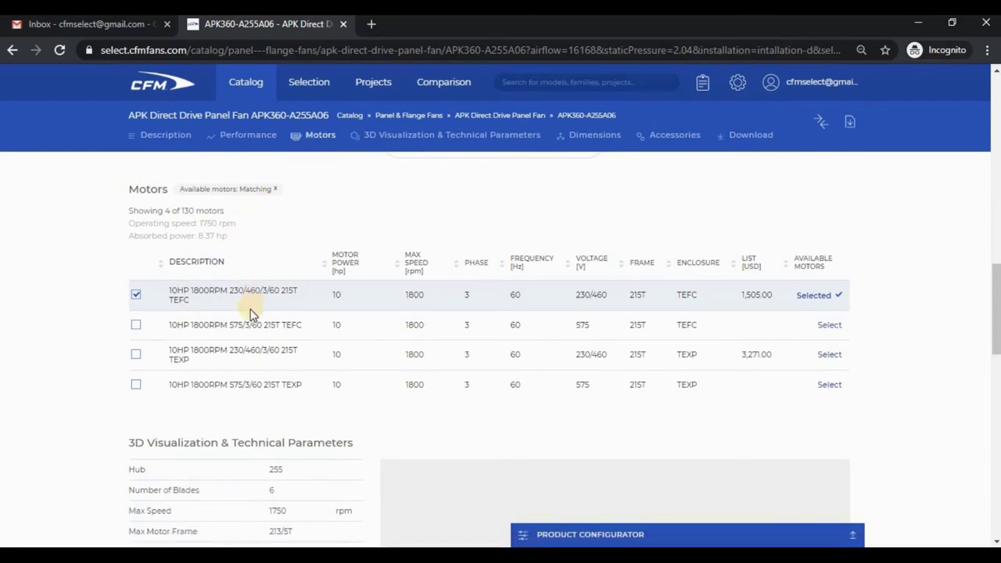
click(136, 325)
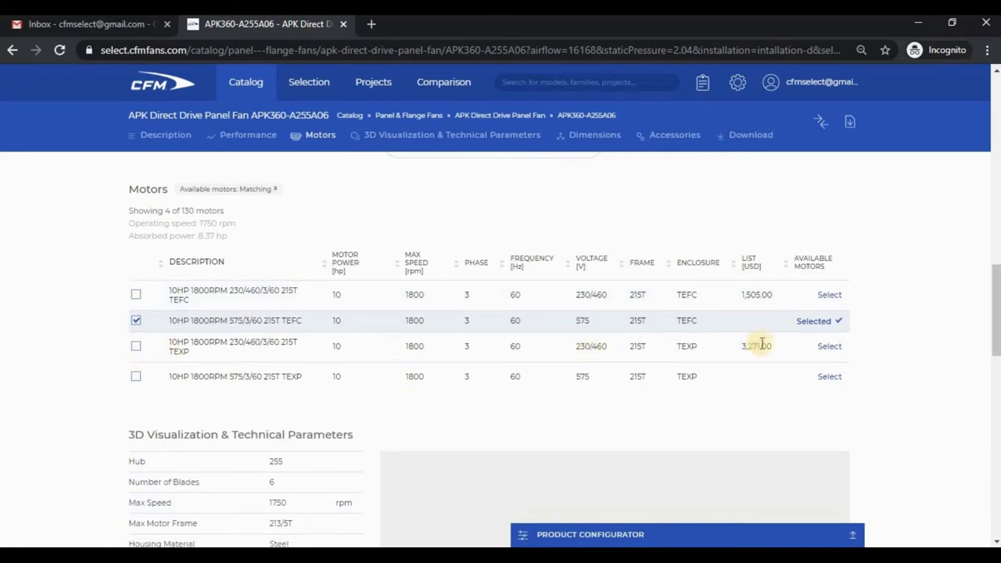
click(830, 346)
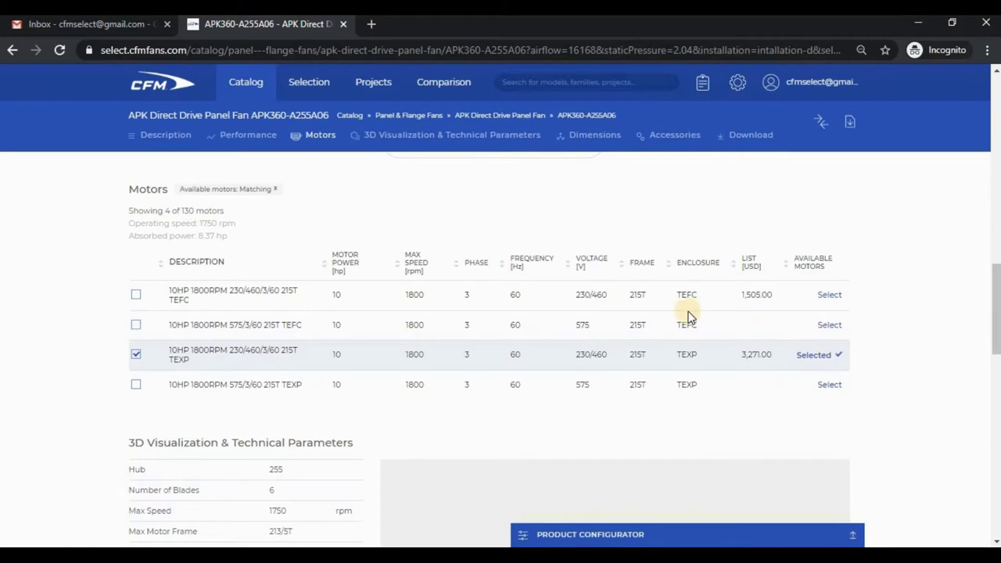
Step: Sort the motors by descending voltage and filter them to 10 hp, 1200 and 1800 rpm, and 230 and 460 V
click(570, 270)
mouse_move(585, 264)
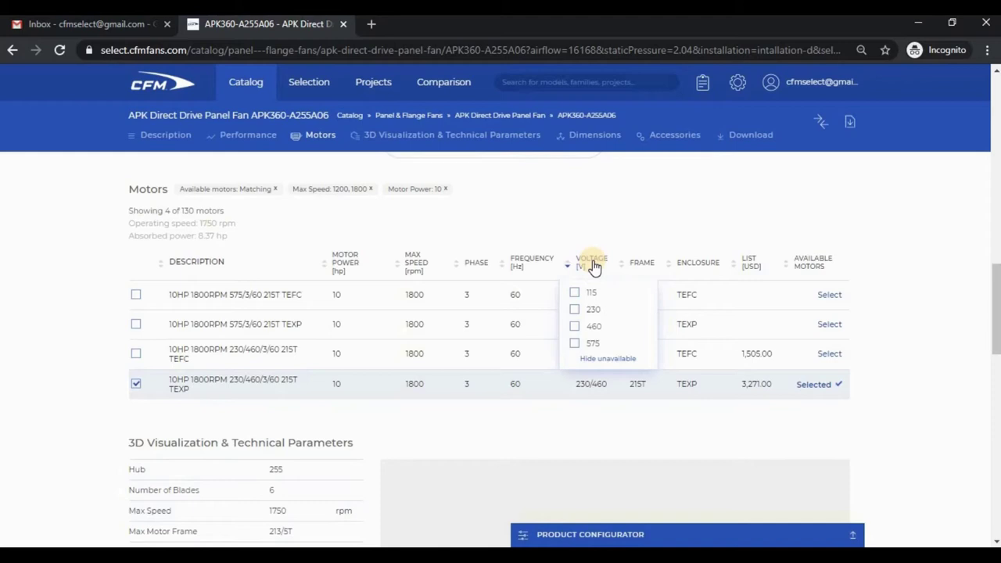
click(575, 309)
click(575, 326)
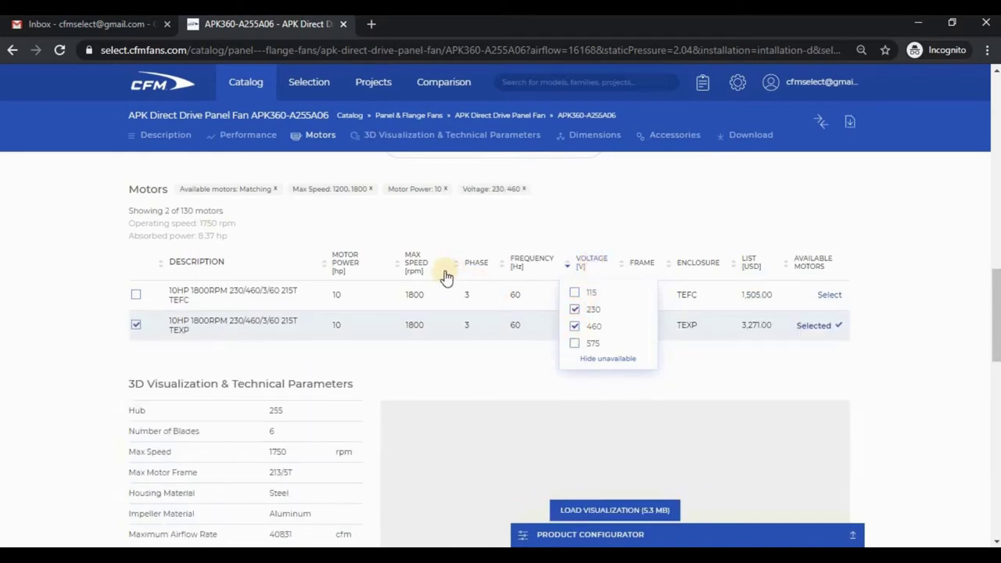
click(347, 262)
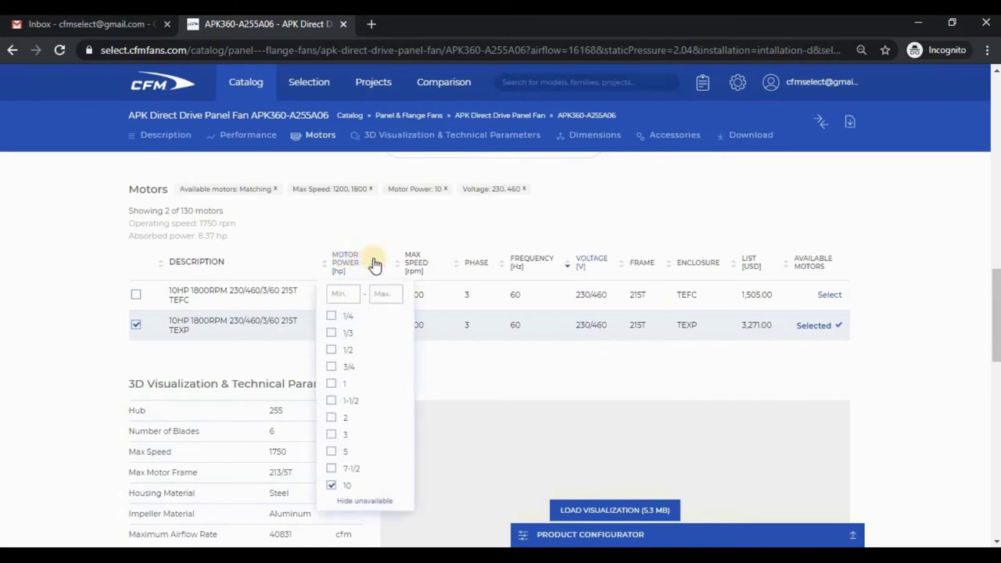
click(415, 268)
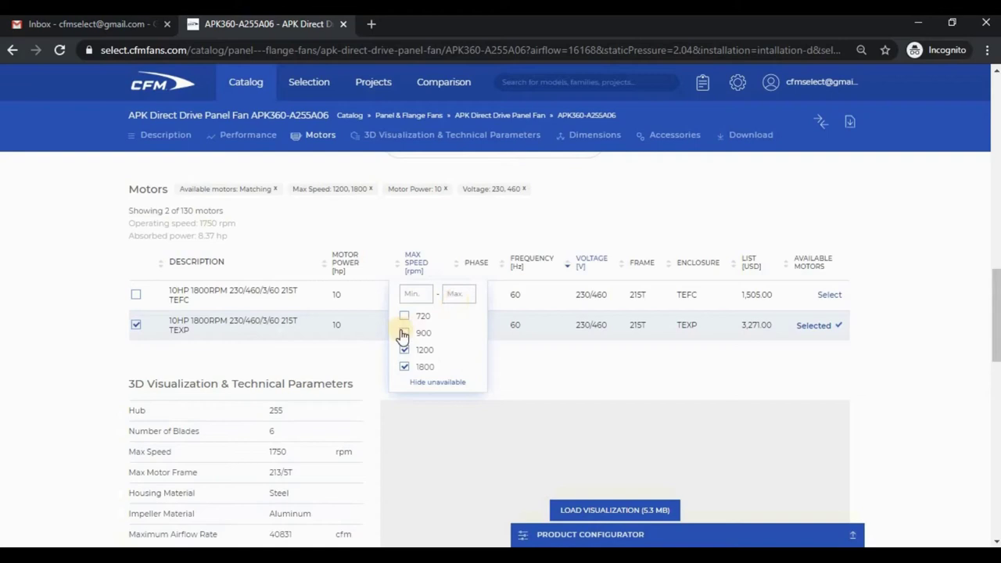
Step: Load the fan's 3D visualization, inspect it from several angles, and view the Dimensions section
click(402, 136)
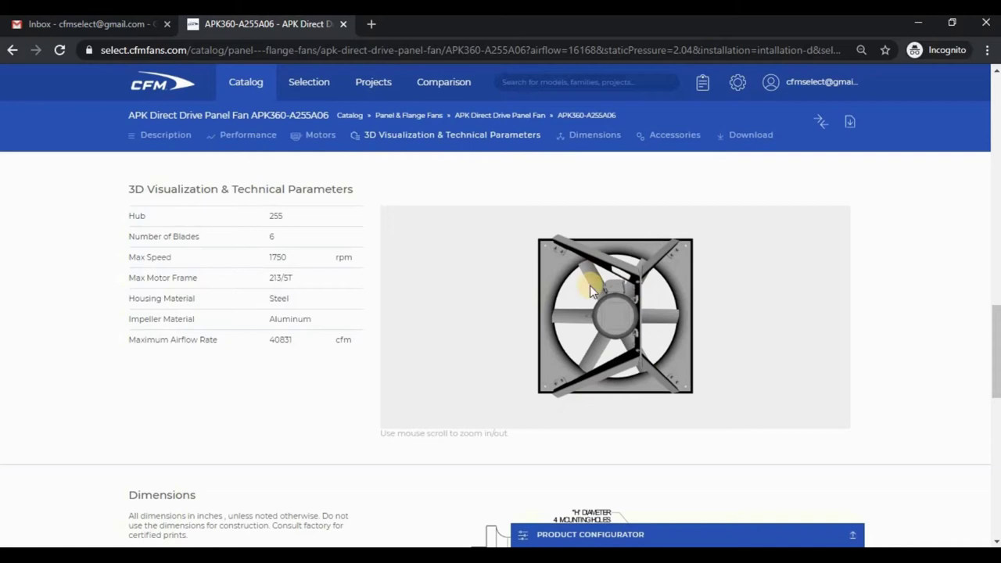
drag(626, 278, 636, 316)
scroll(618, 321, up, 3)
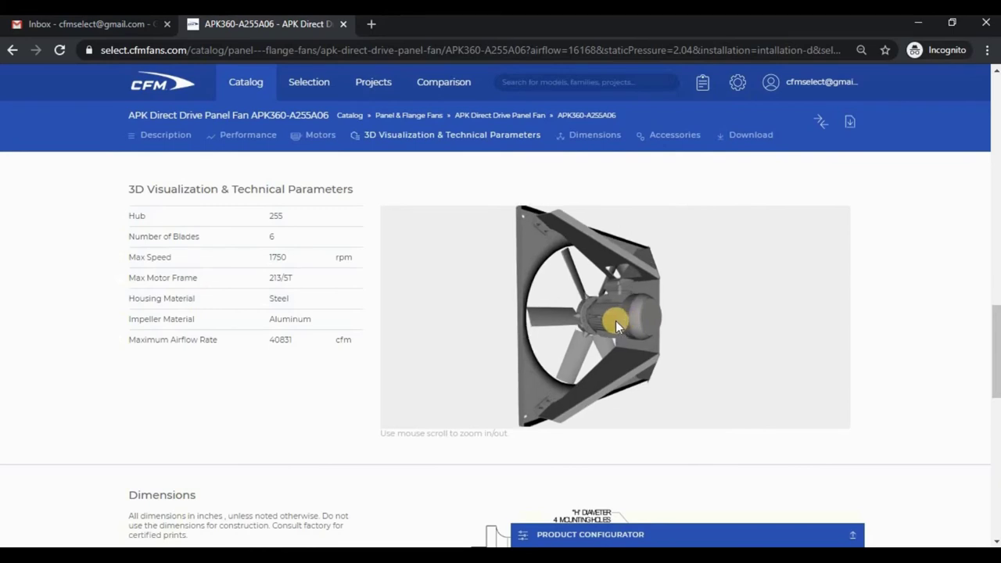
scroll(614, 322, down, 3)
drag(588, 327, 459, 240)
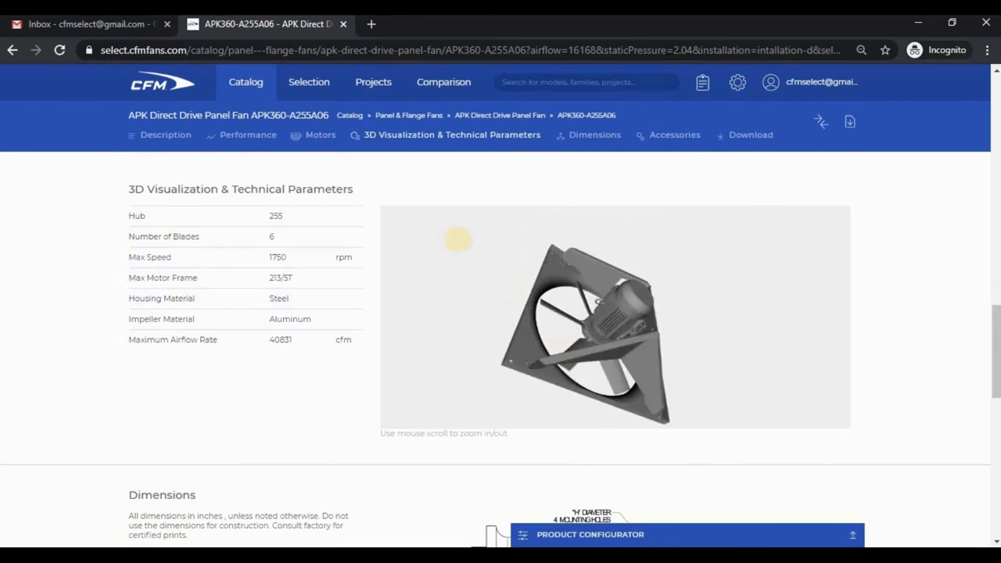
click(583, 138)
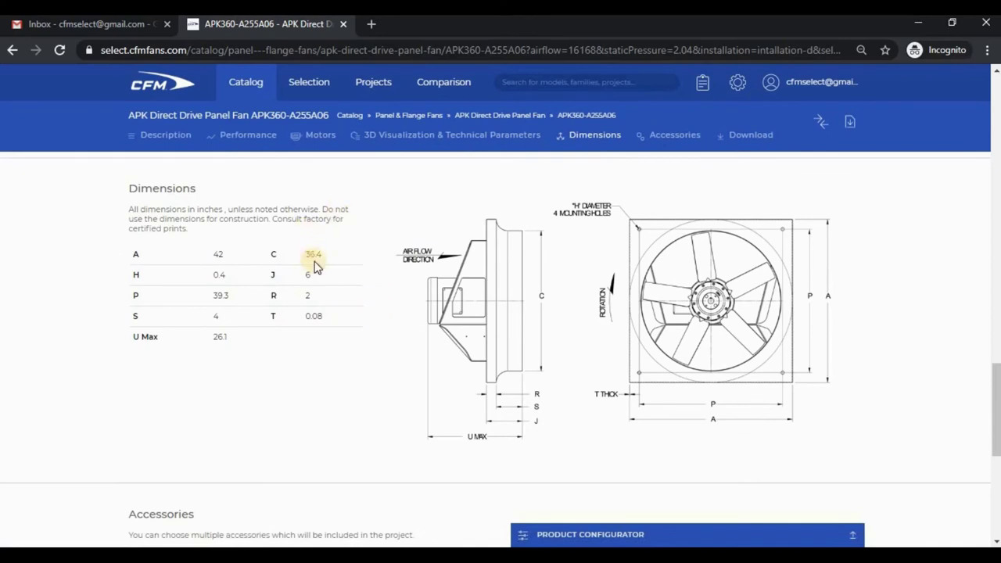
Step: Browse the accessory images and add one Propeller Side Guard, one Motor Side Guard and one Mounting Boot to the fan
click(671, 145)
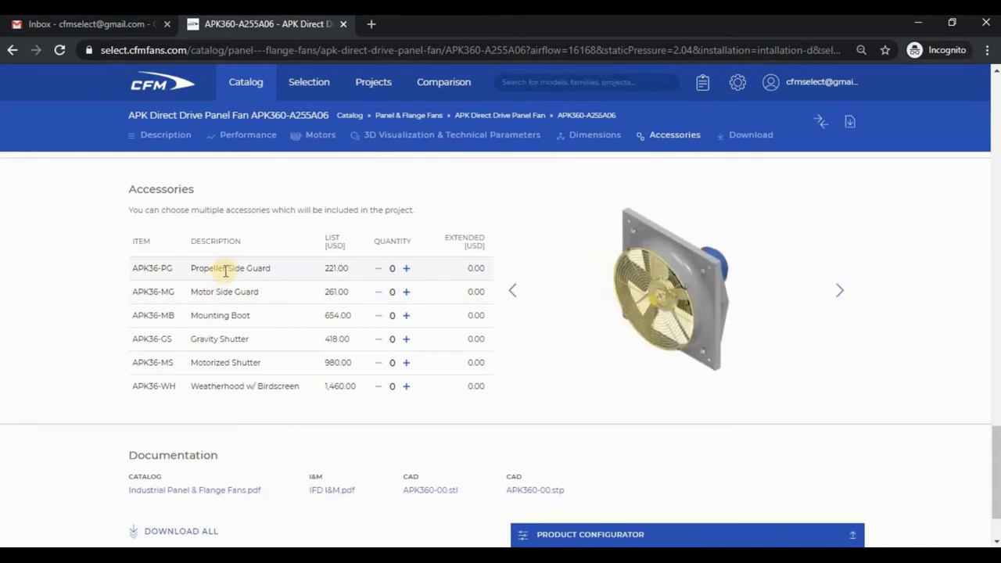
click(844, 291)
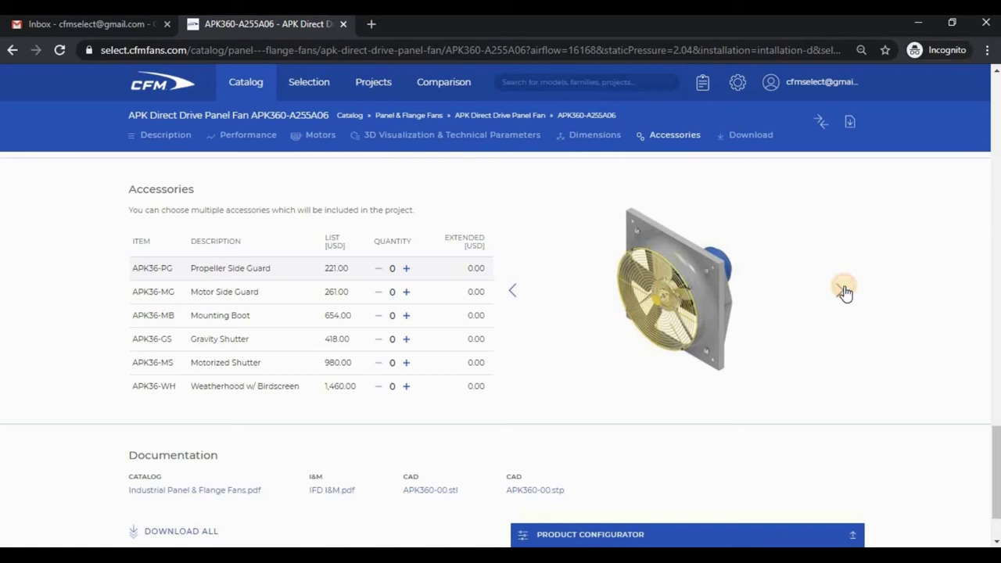
click(524, 292)
click(404, 285)
click(406, 268)
click(406, 292)
click(406, 315)
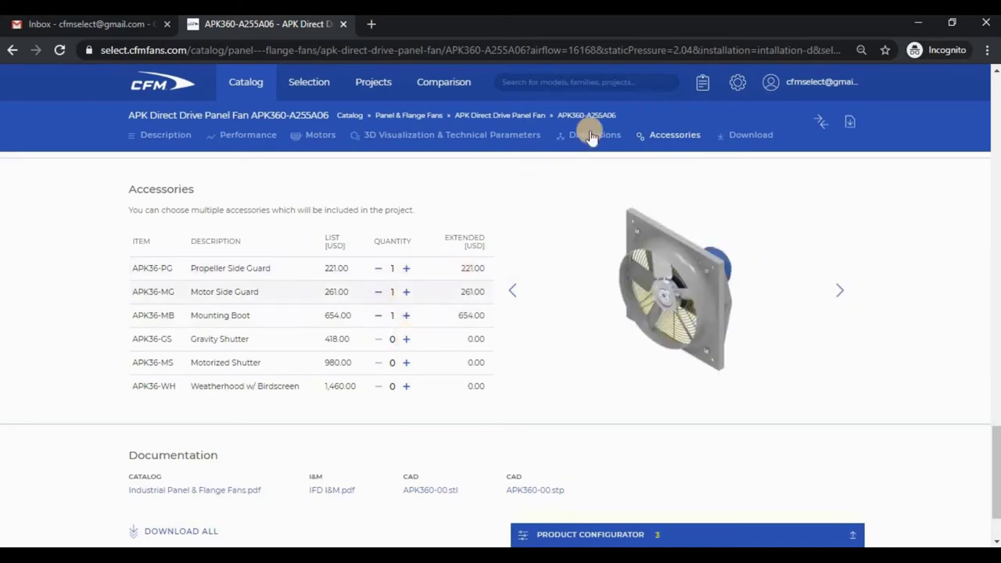
Step: Check the fan's documentation and CAD files, and rotate its 3D model to inspect the motor side
scroll(637, 224, down, 2)
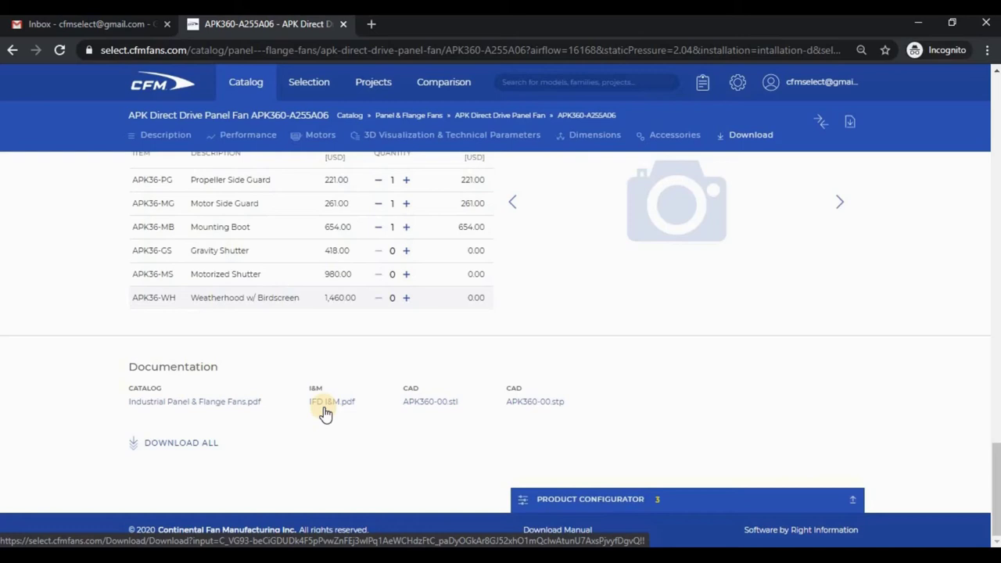
click(441, 404)
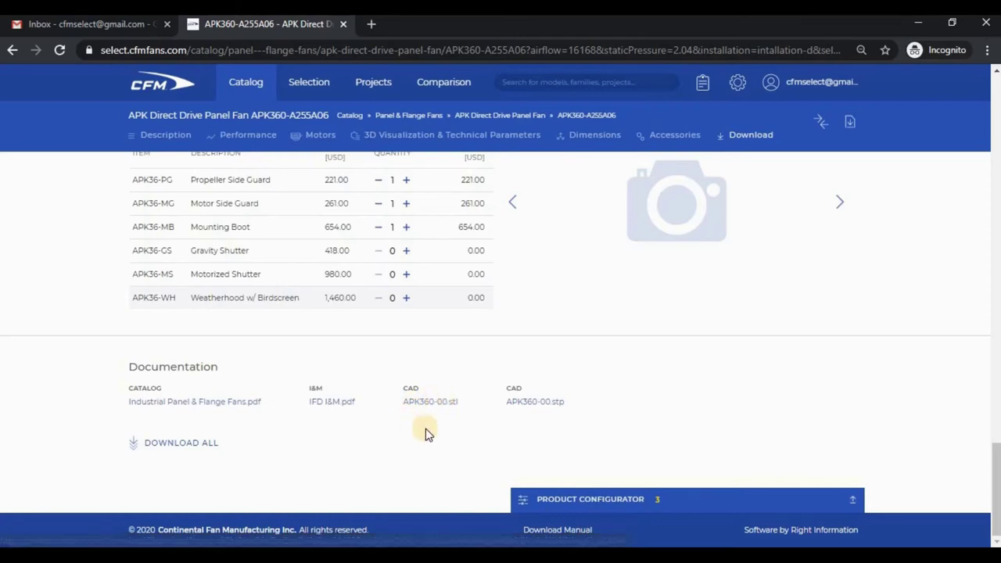
click(472, 135)
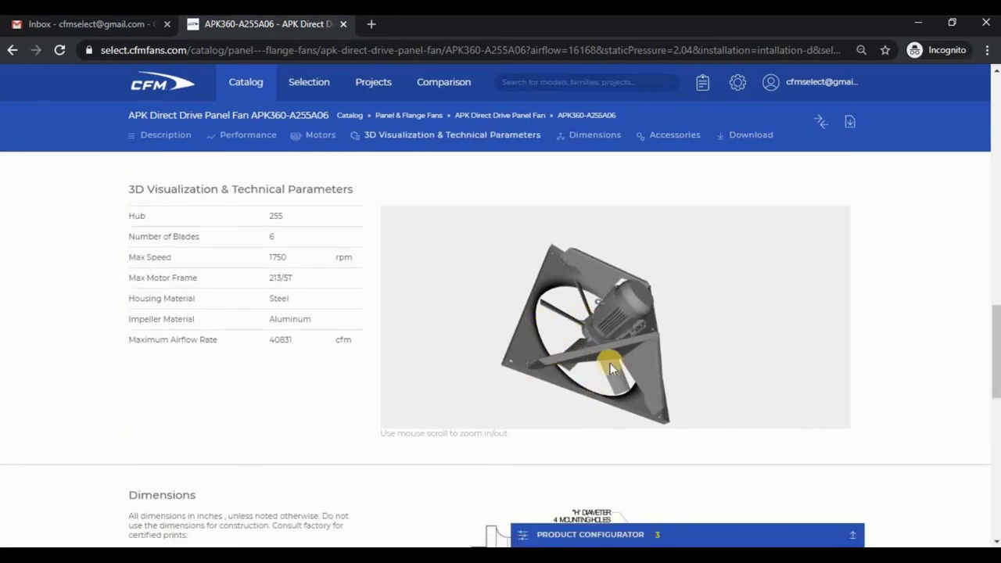
drag(580, 410, 738, 342)
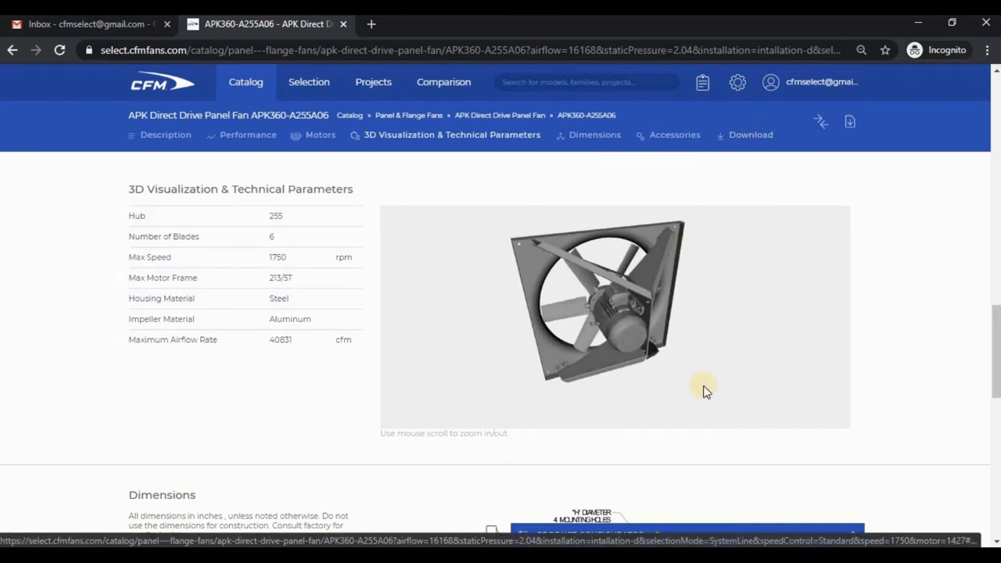
Step: Set the quantities of the APK360-A255A06 fan and its Propeller Side Guard to 2 and add the configuration to the project
click(618, 539)
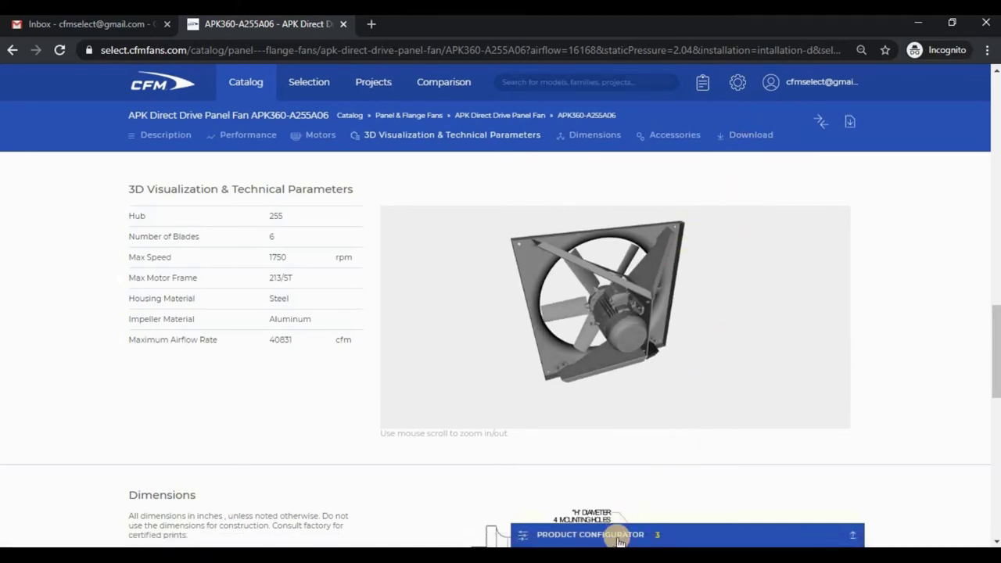
click(618, 538)
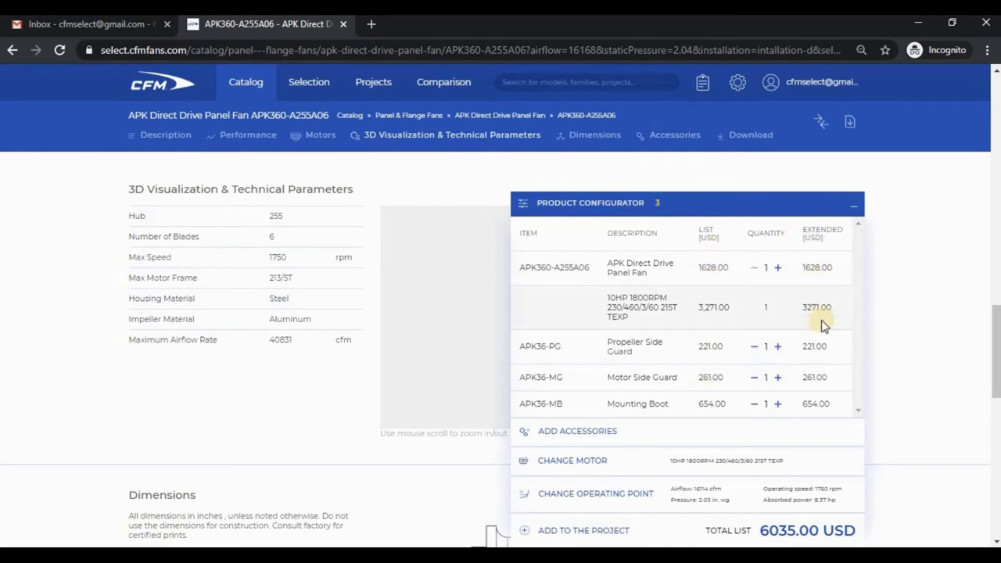
click(778, 267)
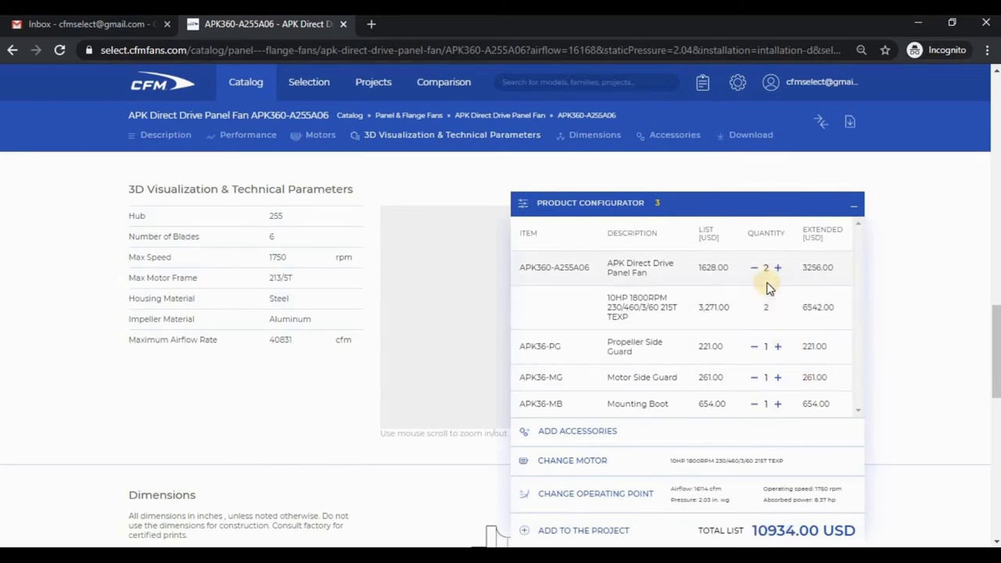
click(778, 346)
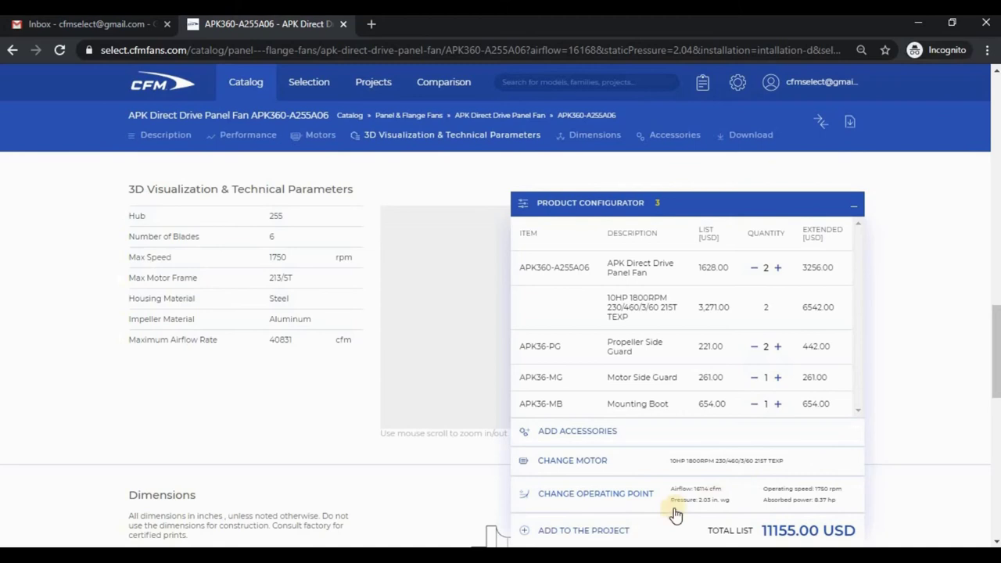
click(599, 536)
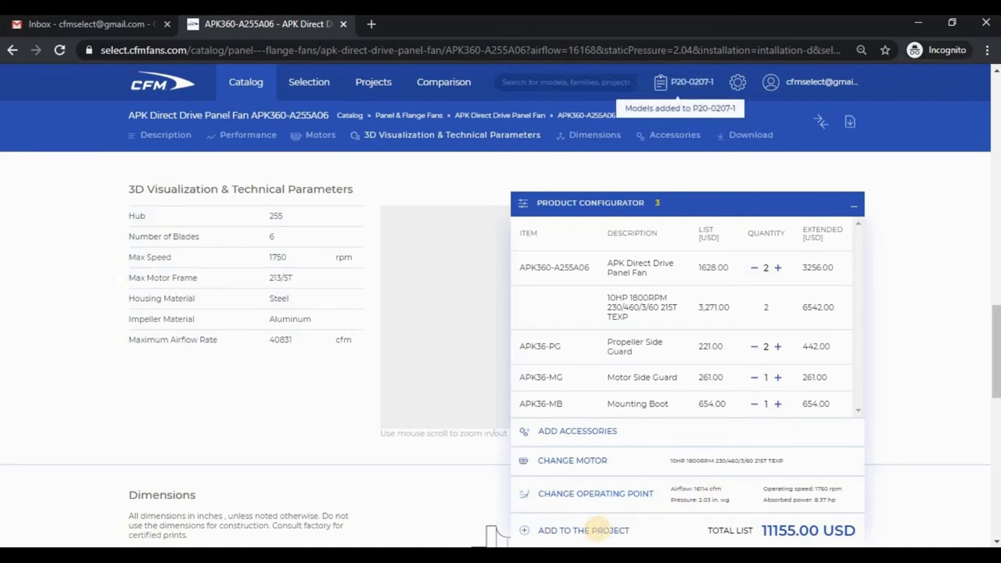
click(695, 83)
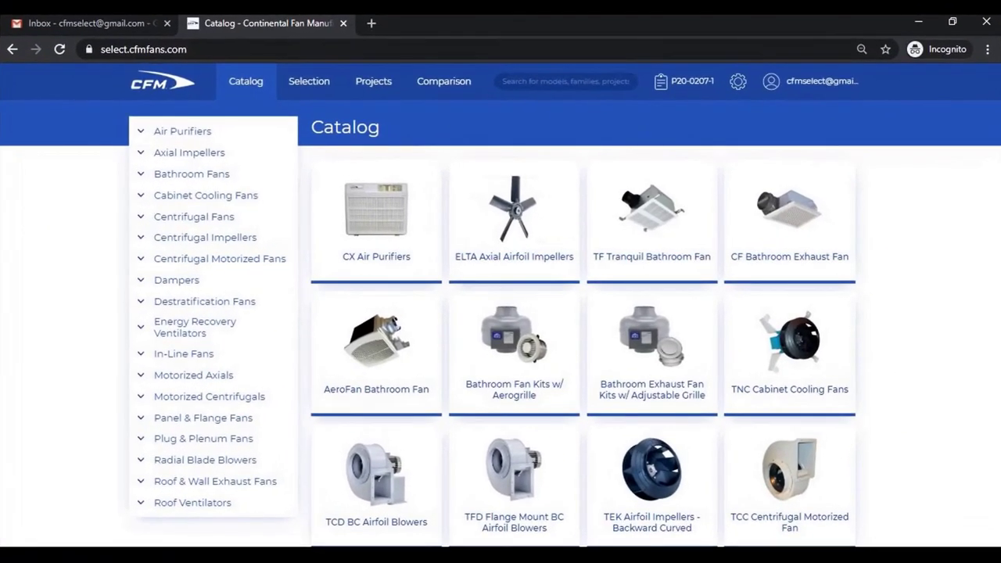
Step: Open the AXP250 model from the AXP In-Line Duct Fan family under In-Line Fans
click(143, 355)
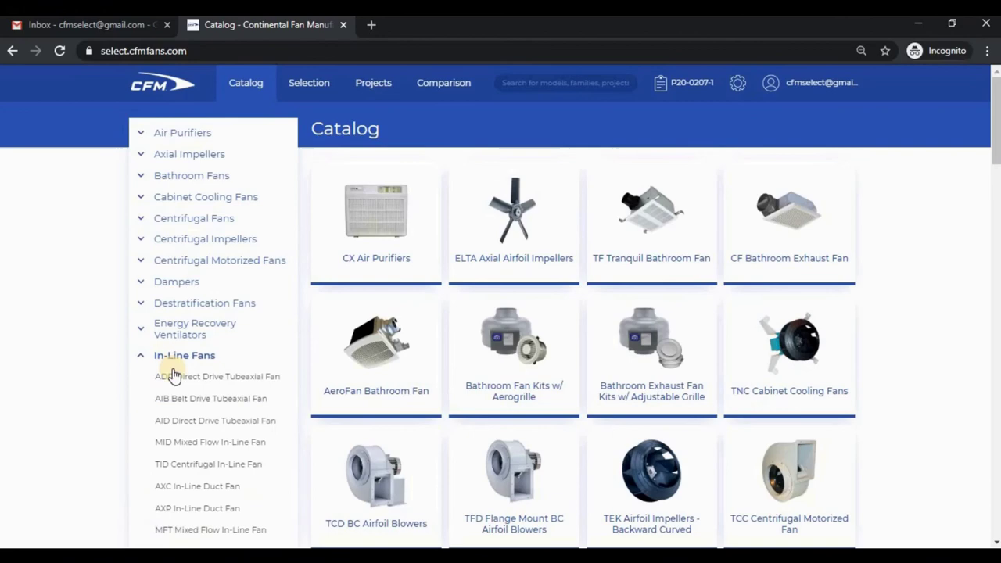
click(190, 510)
scroll(491, 397, down, 10)
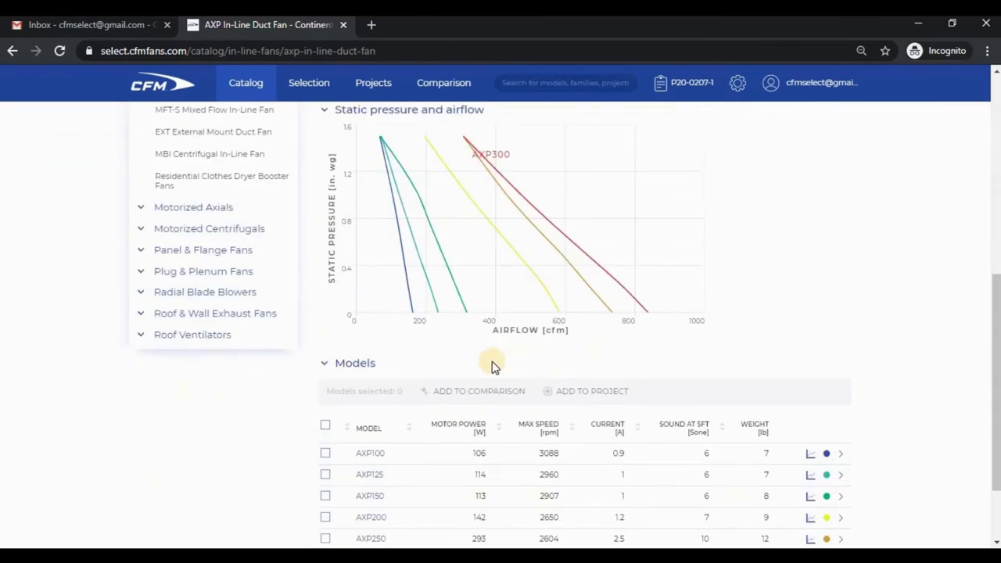
click(370, 440)
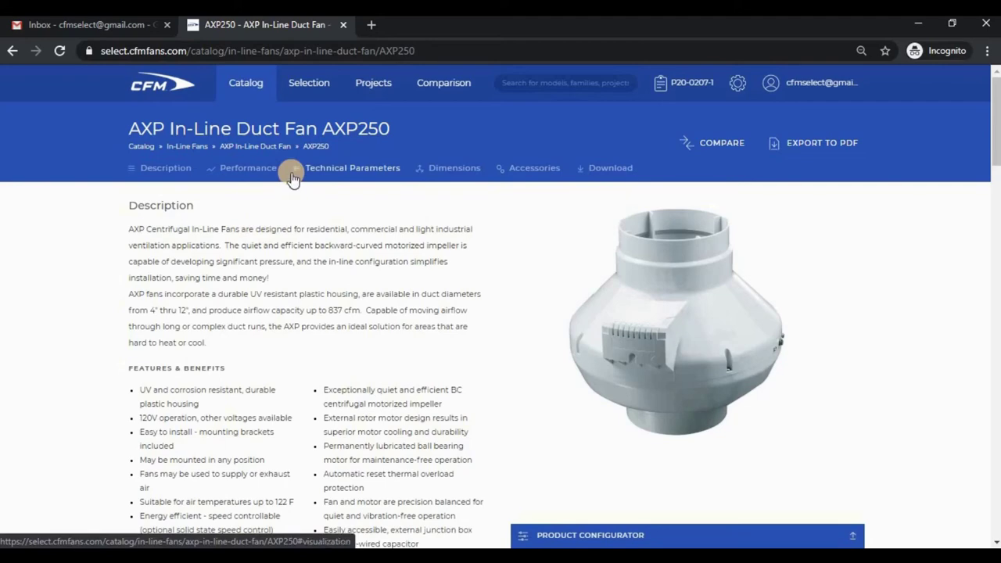
Step: Pick a design point of about 356 cfm and 0.88 in. wg on the AXP250 performance chart and calculate it at variable speed
click(251, 167)
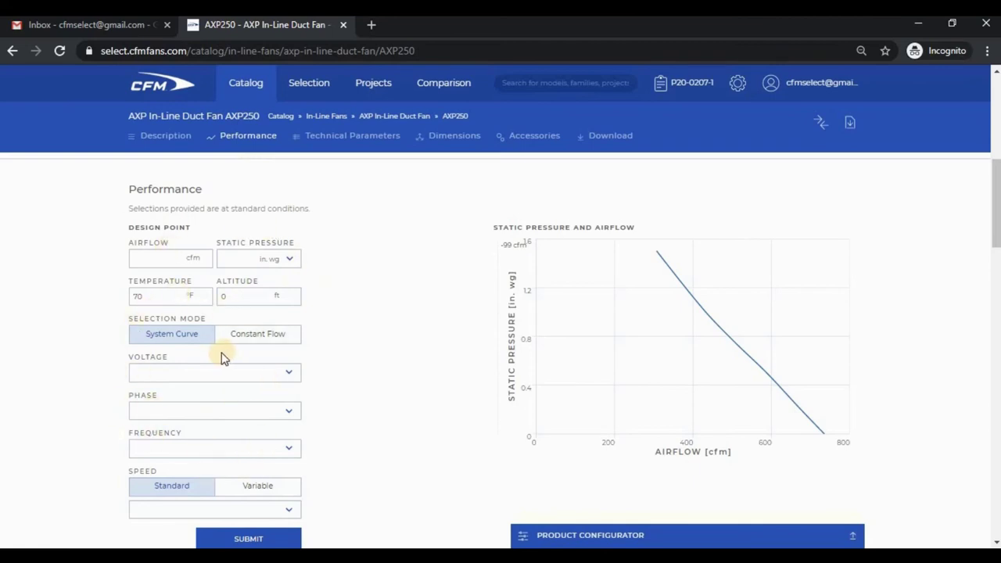
click(678, 332)
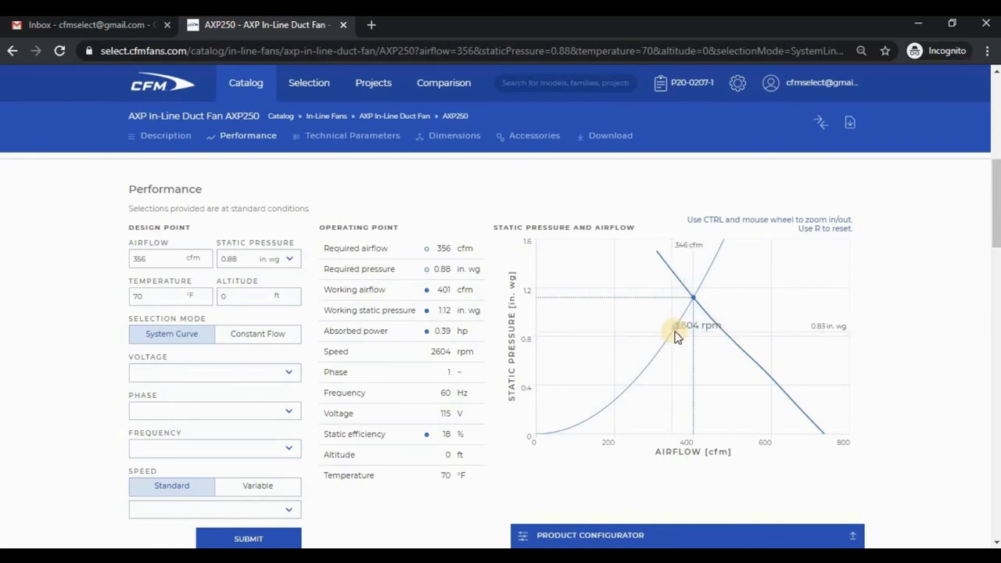
click(268, 491)
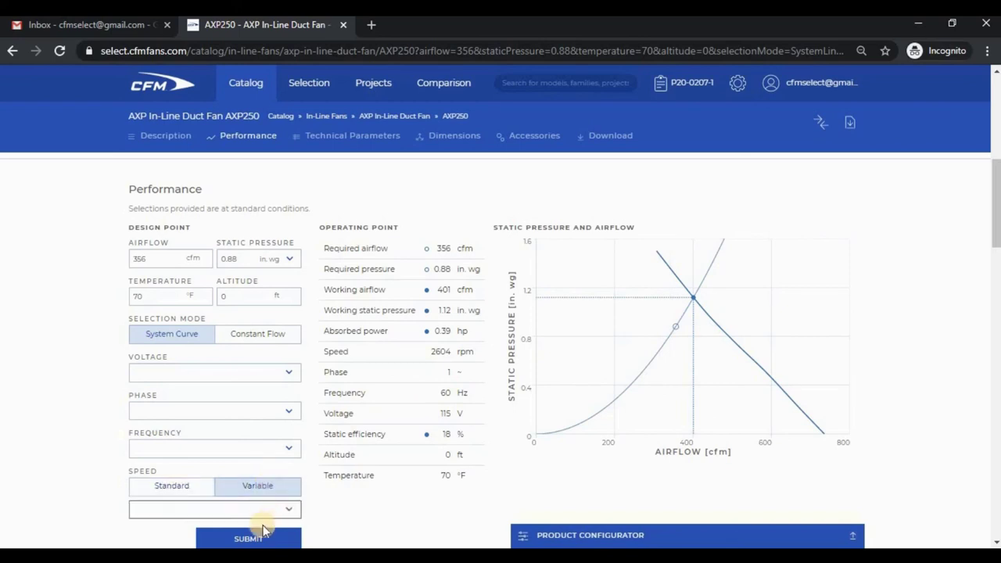
click(261, 540)
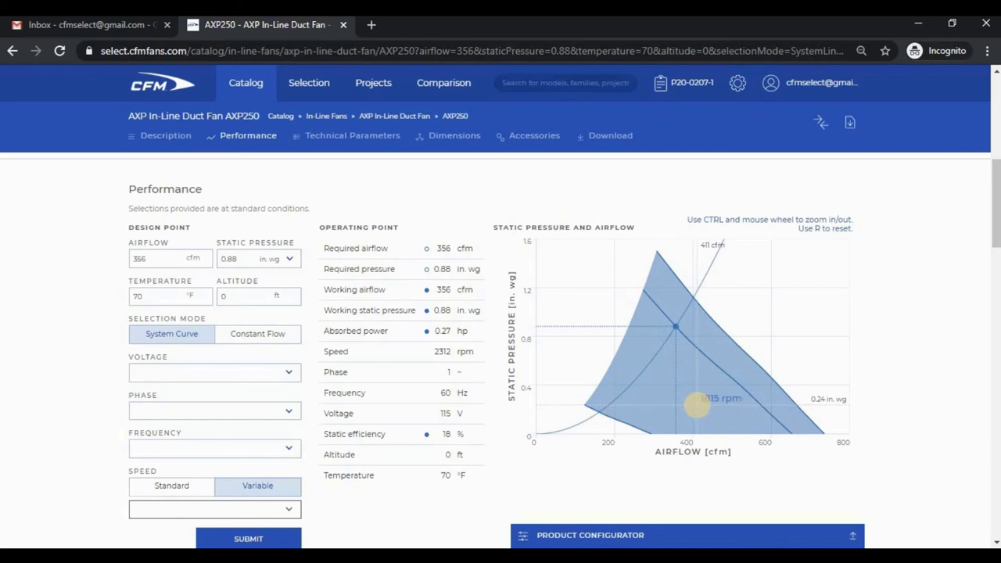
Step: Clear the AXP250's design airflow and static pressure, set the speed back to Standard and submit the selection
key(Tab)
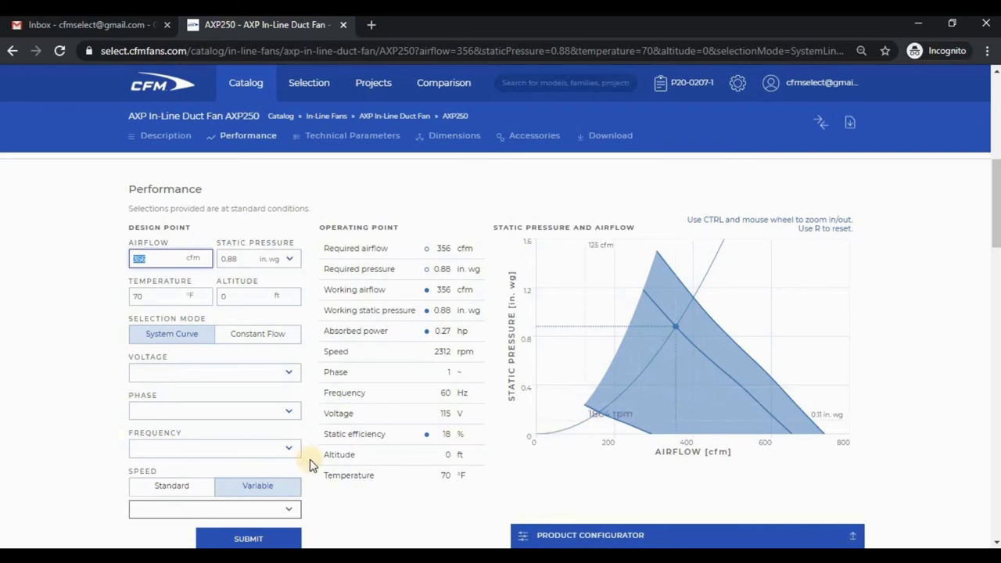
key(BackSpace)
key(Tab)
key(BackSpace)
click(184, 486)
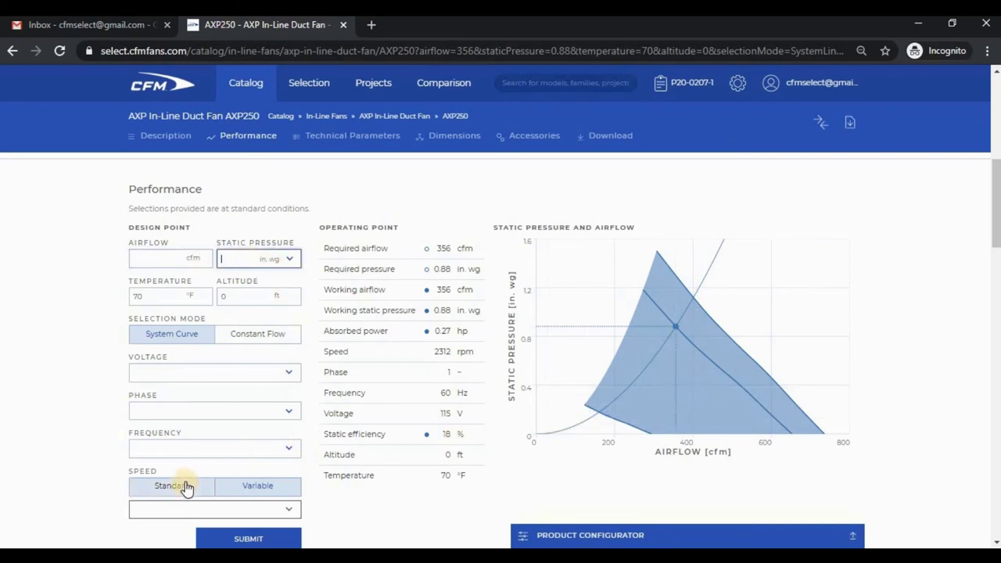
click(239, 536)
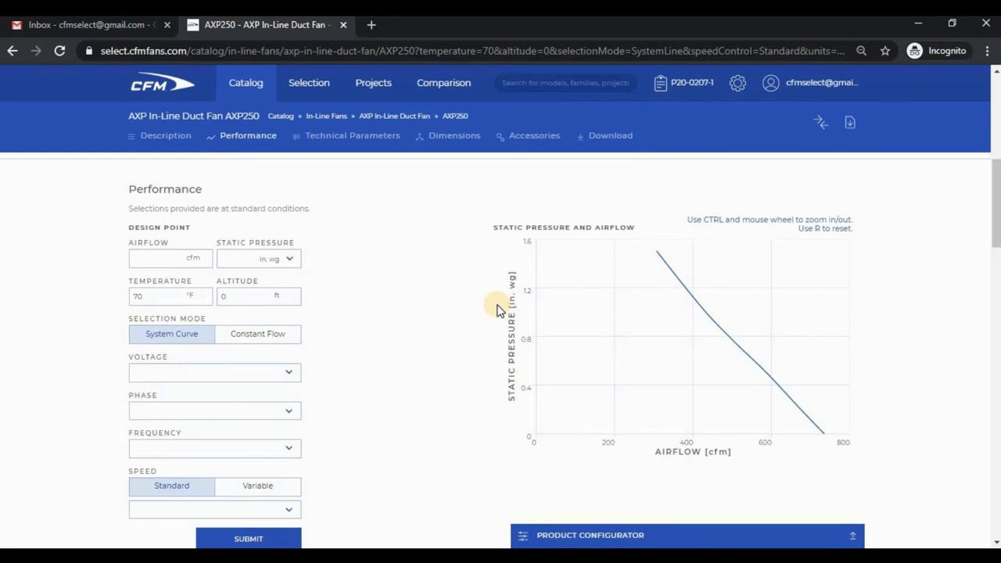
Step: Set the quantity of the VSC3 knob-style speed control accessory to 10 for the AXP250
click(544, 137)
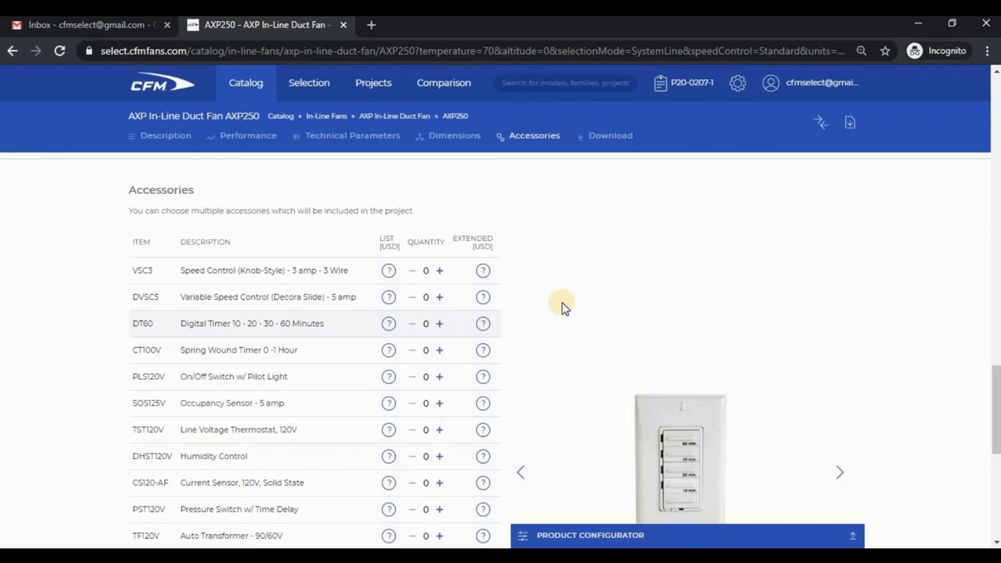
click(440, 271)
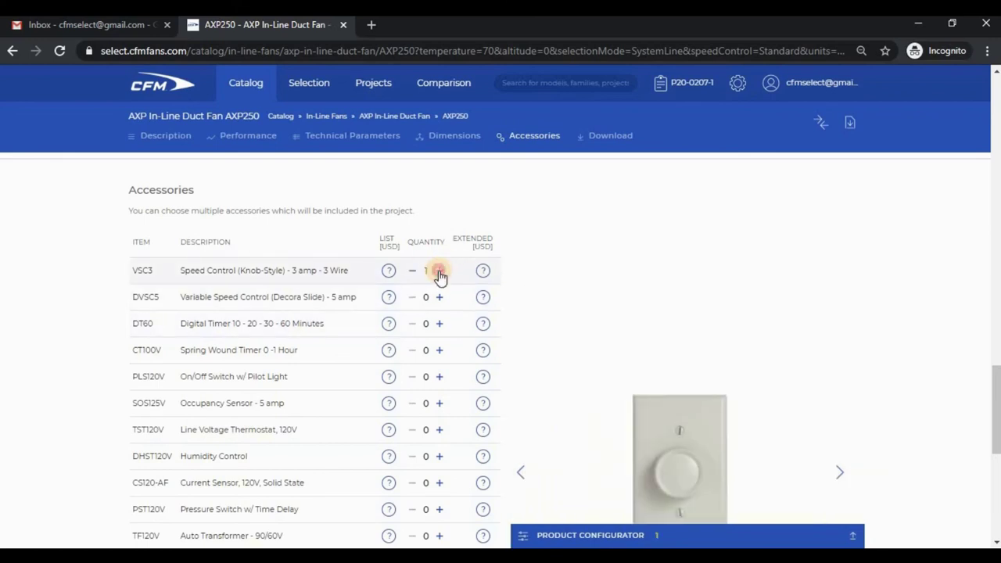
click(440, 272)
click(440, 271)
click(439, 271)
click(440, 272)
click(440, 272)
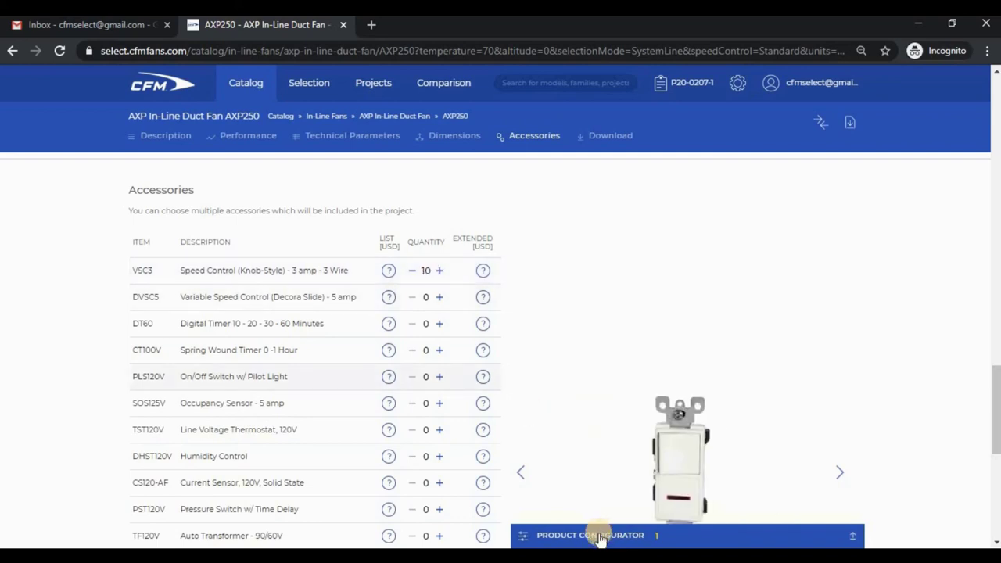
Step: Set the AXP250 fan quantity to 10 in the product configurator, add the configuration to the current project and open that project
click(600, 538)
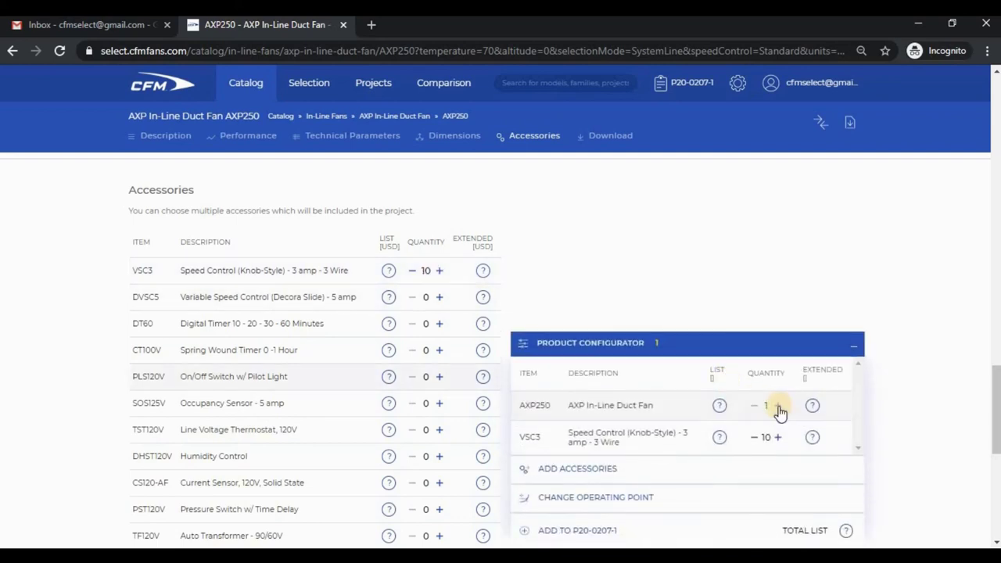
click(778, 406)
click(778, 406)
click(779, 406)
click(779, 406)
click(778, 406)
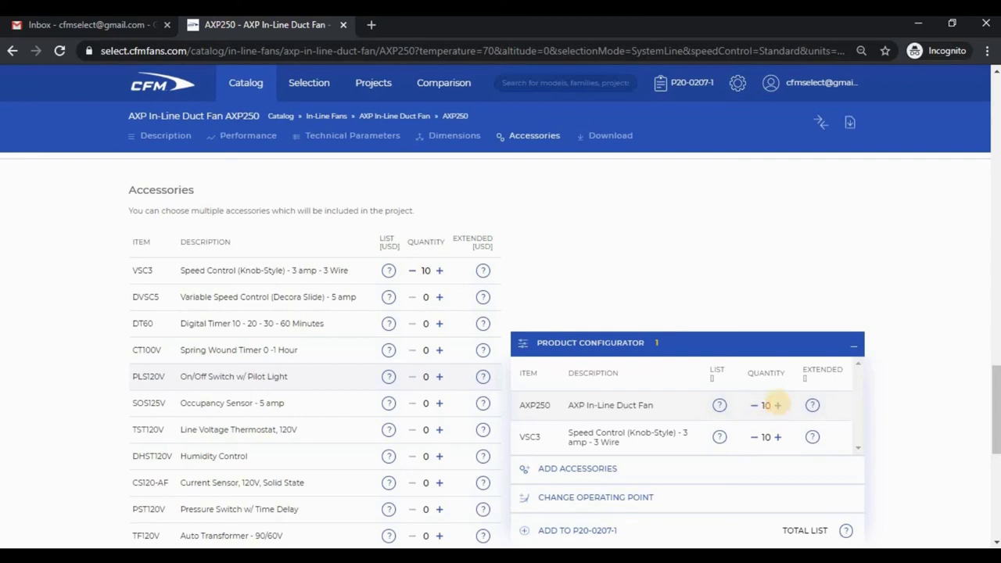
click(587, 532)
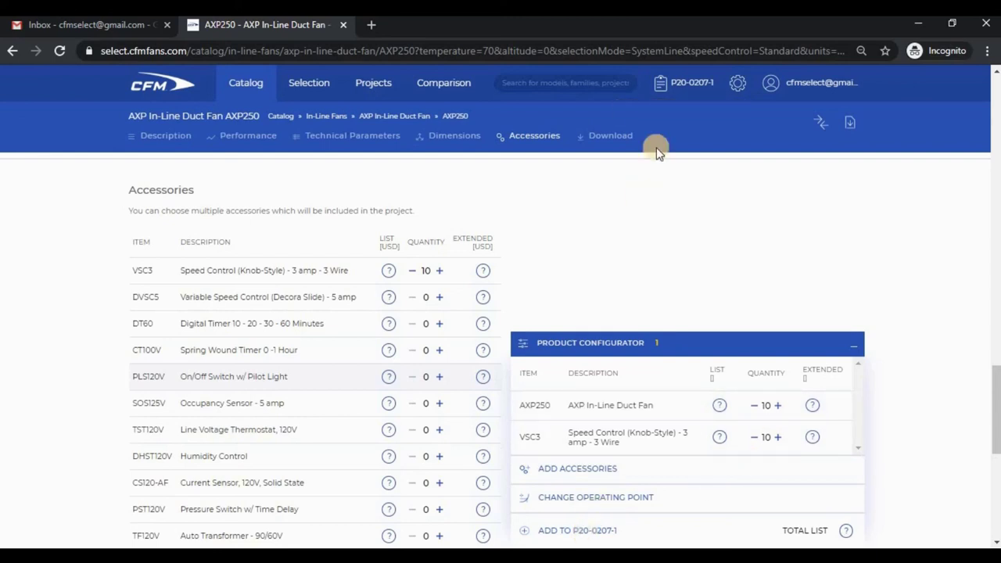
click(686, 81)
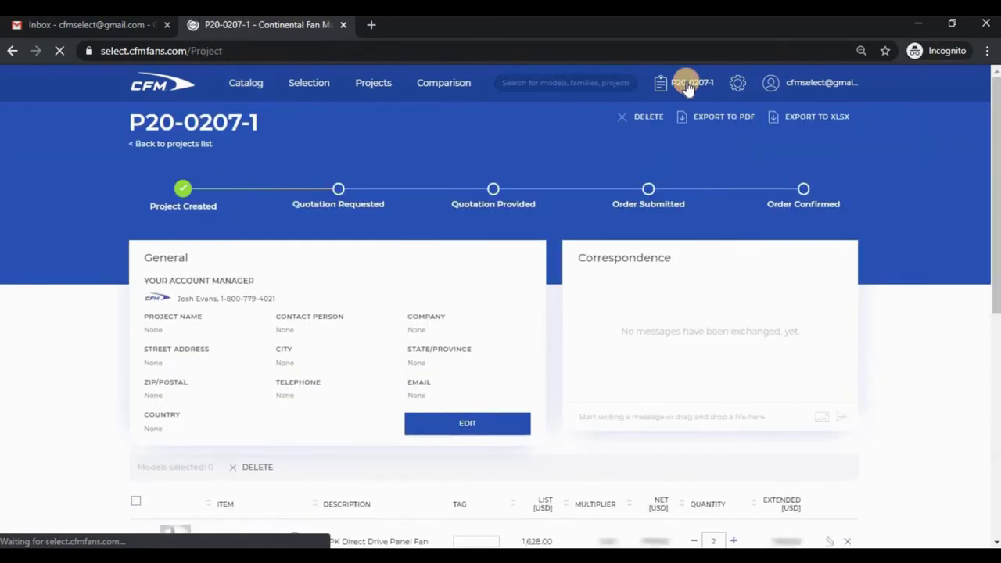